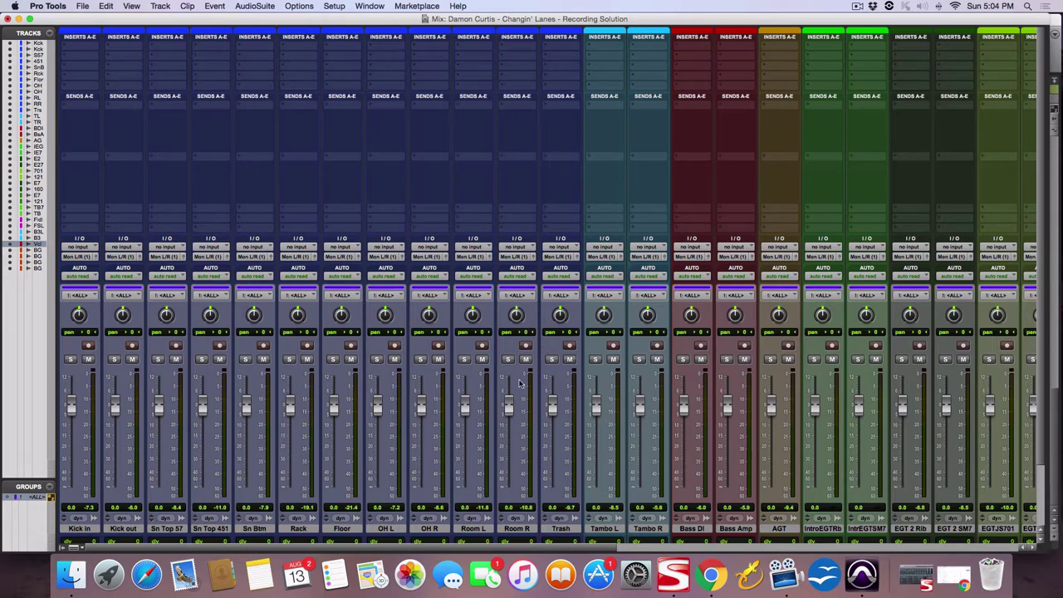
- Try lowering all channel faders together through the ALL group to -4.9 dB and reset them to 0 dB
mouse_move(375, 407)
mouse_down()
mouse_move(376, 453)
mouse_move(375, 417)
mouse_up()
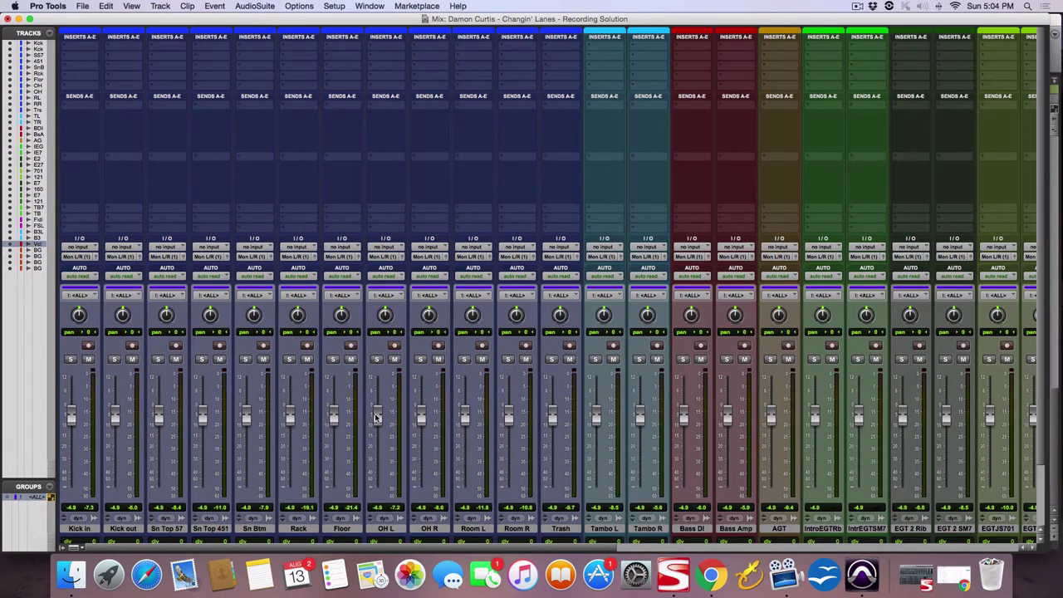
alt+click(375, 417)
- Suspend the ALL group and try moving the OH L fader and pan on their own
click(40, 498)
mouse_move(377, 405)
mouse_down()
mouse_move(374, 415)
mouse_move(381, 408)
mouse_up()
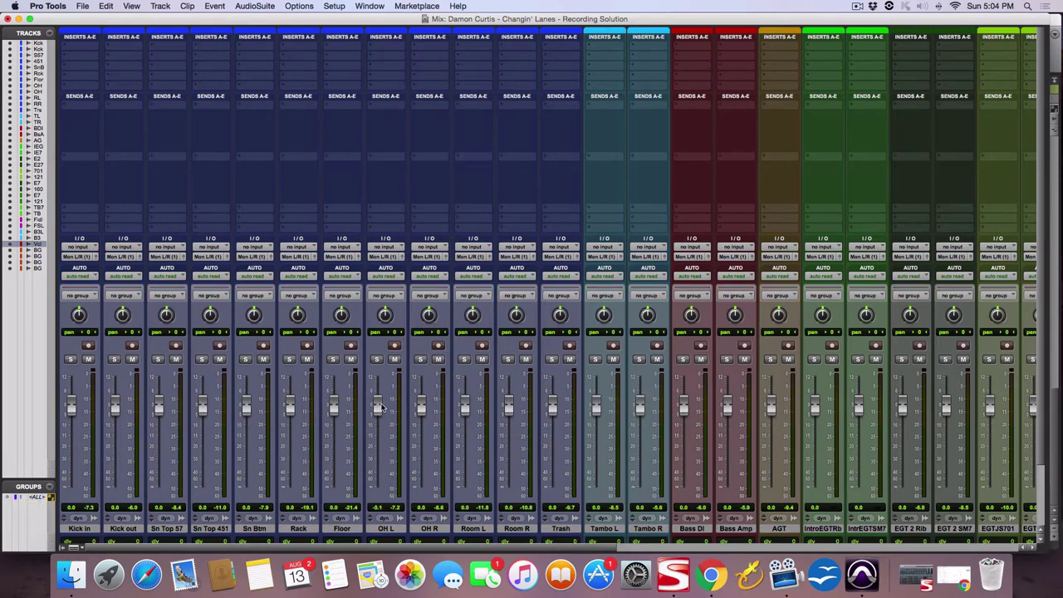
drag(389, 310, 384, 315)
- Look over the mixer's channel strips from the drums through the guitars to the backing vocals
scroll(431, 390, right, 10)
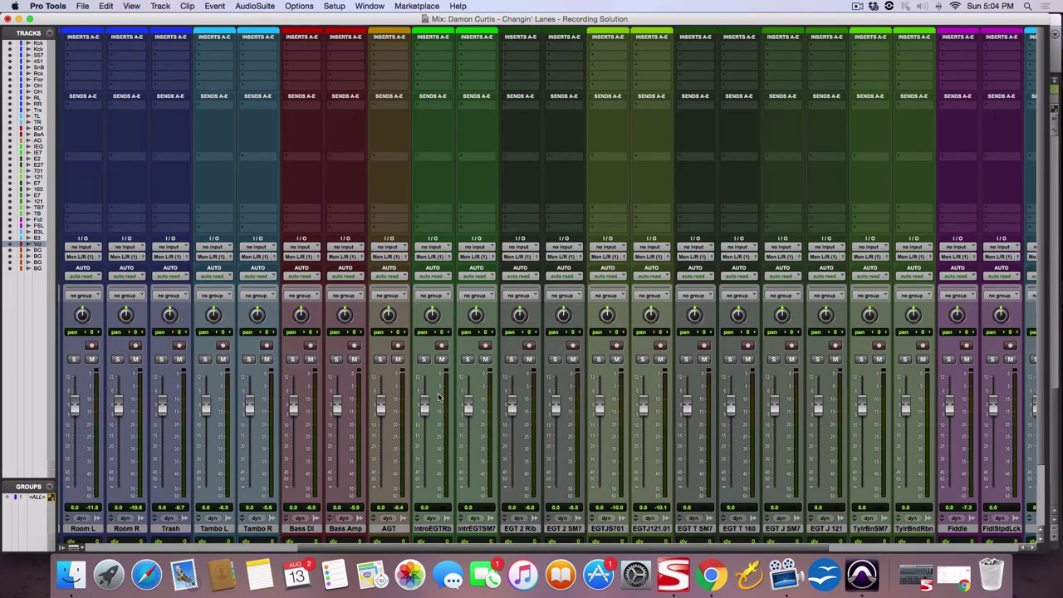
scroll(439, 397, left, 2)
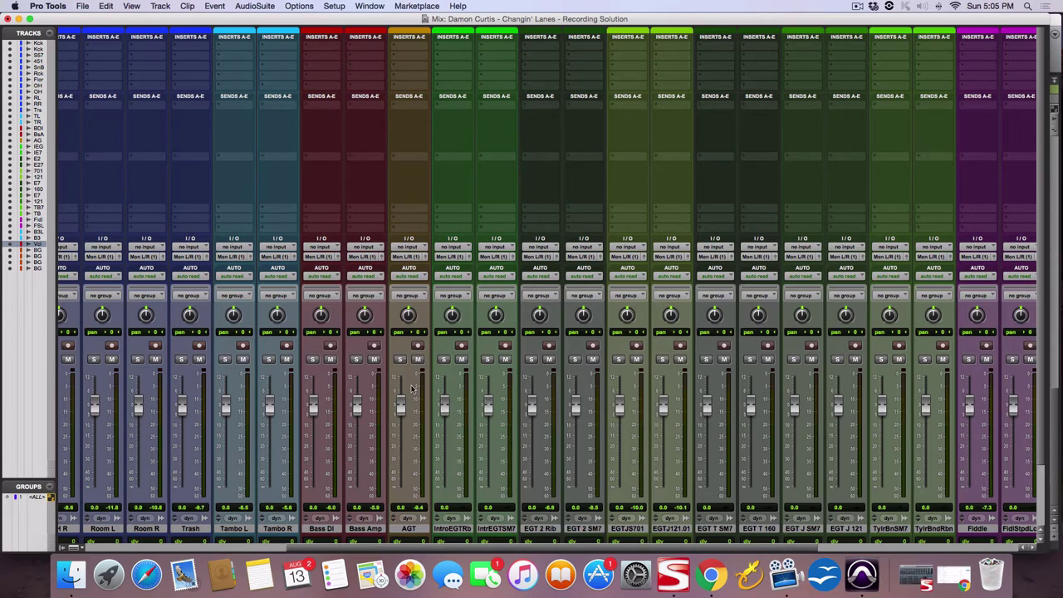
scroll(424, 390, right, 5)
scroll(424, 391, left, 10)
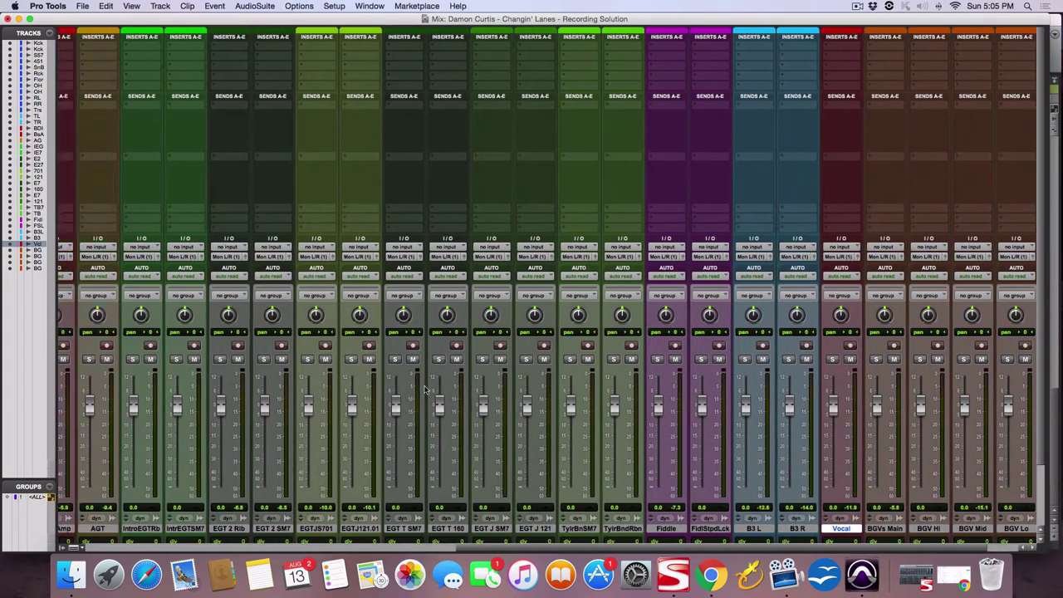
scroll(424, 390, right, 6)
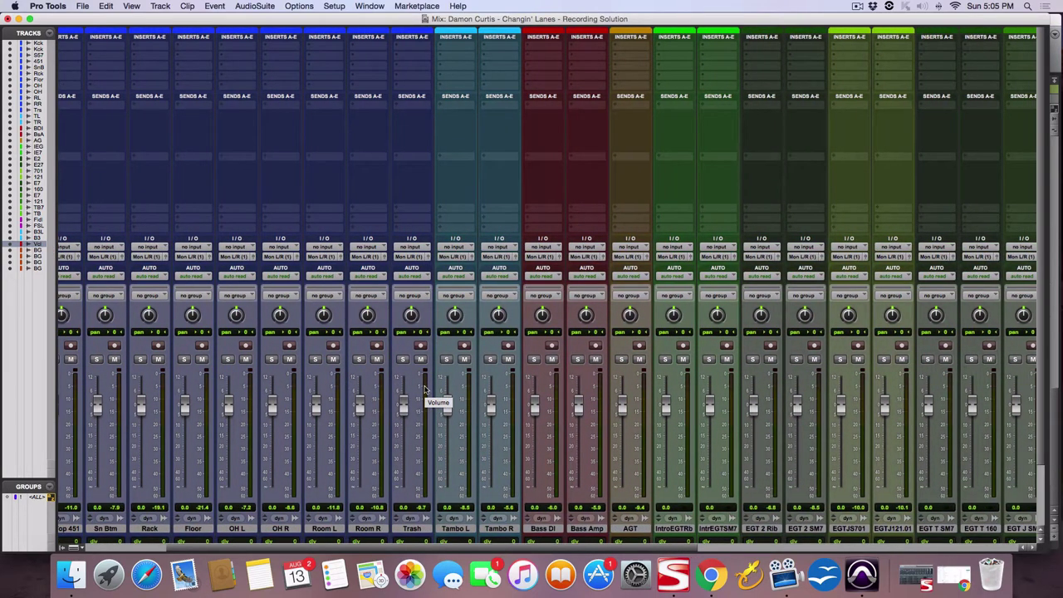
scroll(424, 390, right, 10)
scroll(424, 390, left, 15)
scroll(425, 390, right, 6)
scroll(424, 390, left, 6)
scroll(425, 391, right, 12)
scroll(425, 390, left, 3)
scroll(424, 390, left, 2)
scroll(424, 390, right, 2)
scroll(425, 390, left, 10)
scroll(424, 390, right, 10)
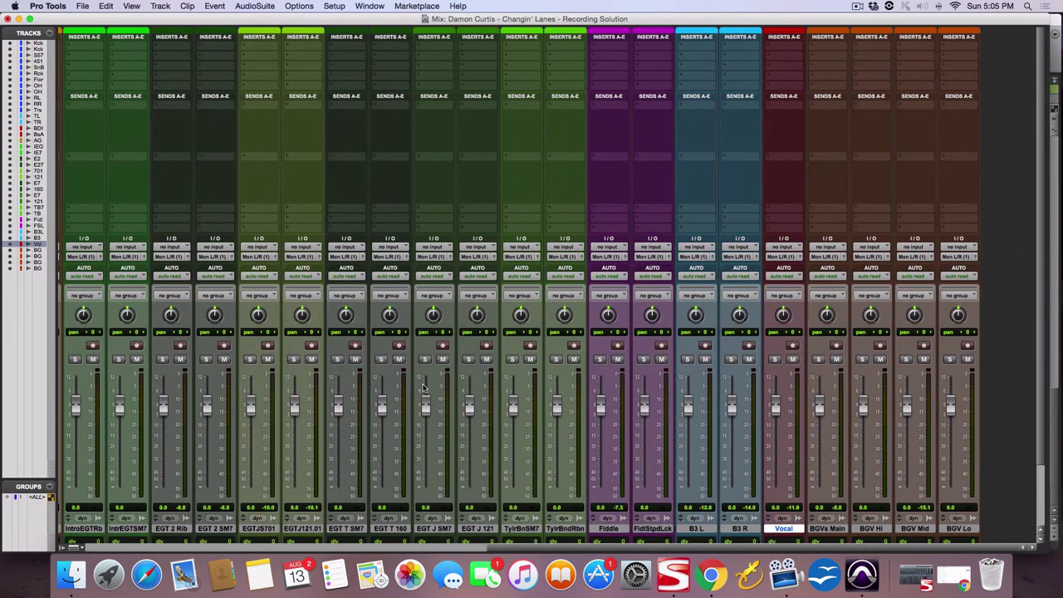
scroll(422, 388, left, 10)
scroll(422, 388, right, 6)
scroll(422, 388, right, 5)
scroll(354, 380, left, 6)
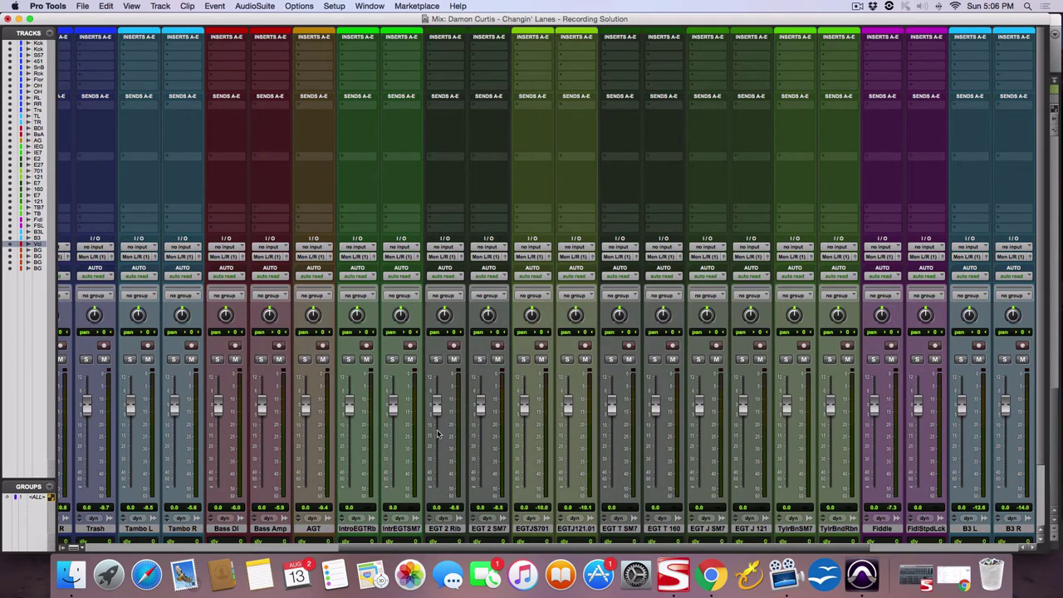
- During playback, lower all faders together to -7.8 dB with the ALL group enabled, and suspend the group again
key(space)
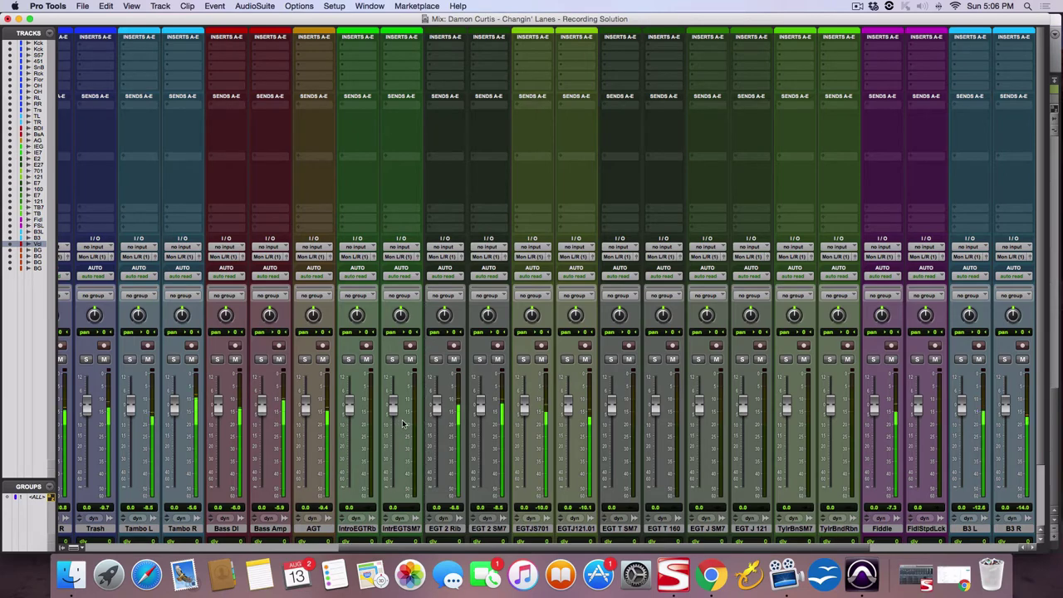
scroll(397, 424, right, 5)
click(40, 496)
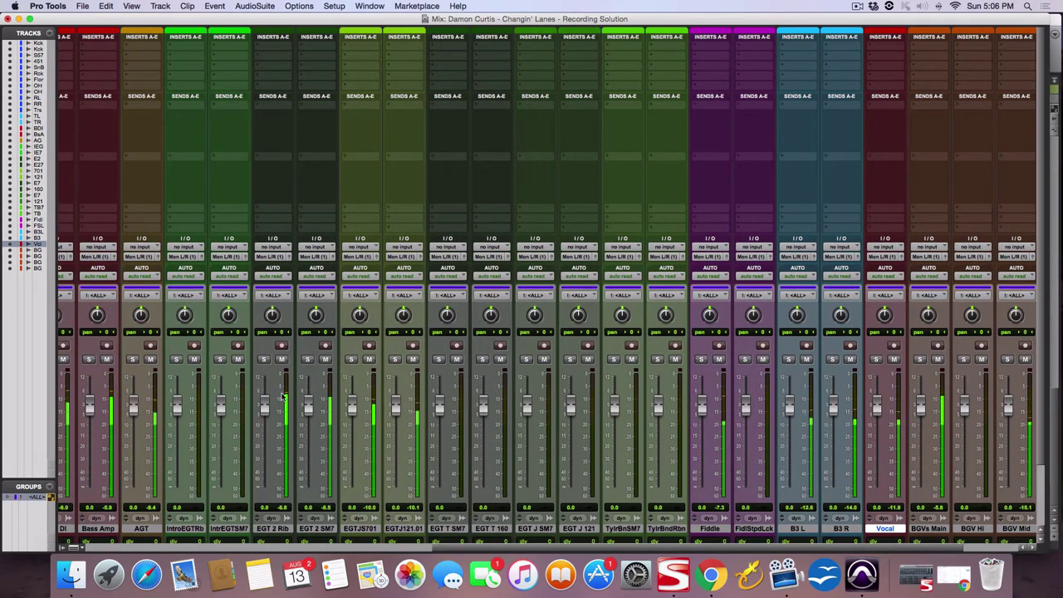
drag(265, 407, 261, 427)
click(35, 497)
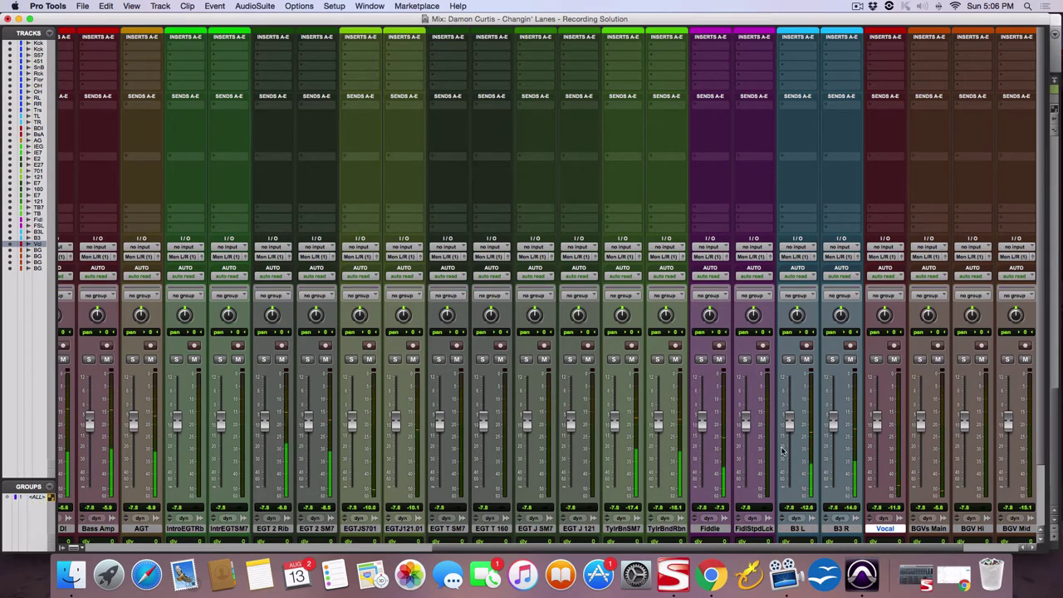
- Raise the Vocal fader to -4.1 dB and move playback to the first BGVs Main entry at the C1 chorus
scroll(706, 449, right, 3)
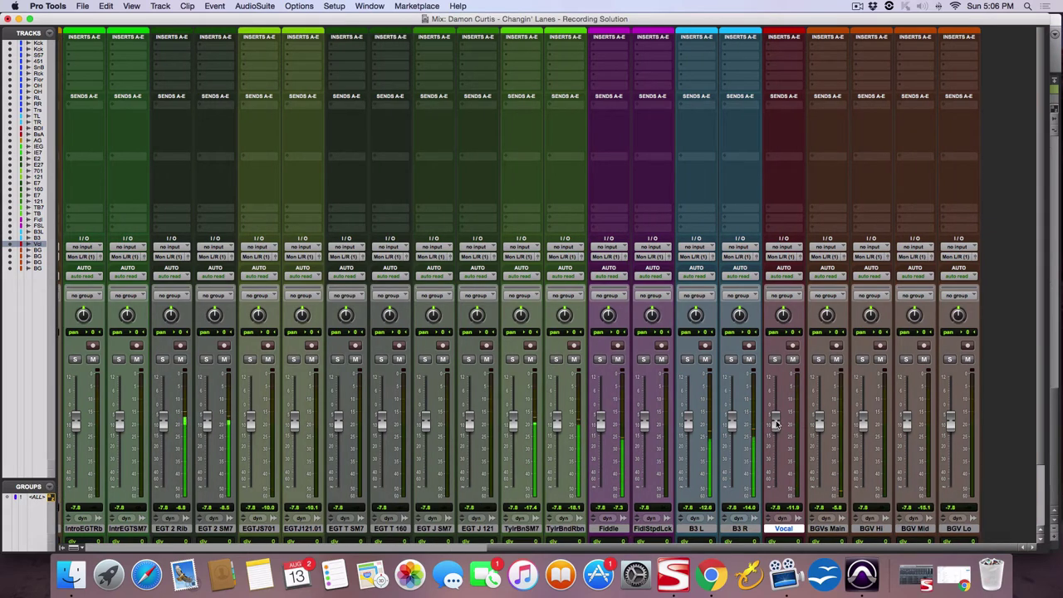
drag(775, 424, 776, 415)
key(super+equal)
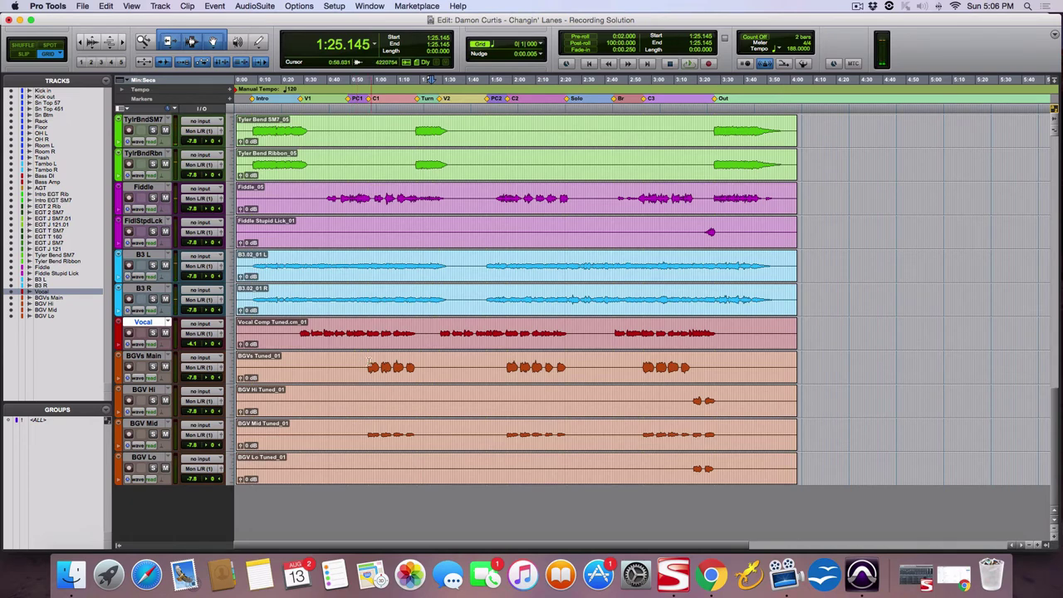
click(368, 362)
key(super+equal)
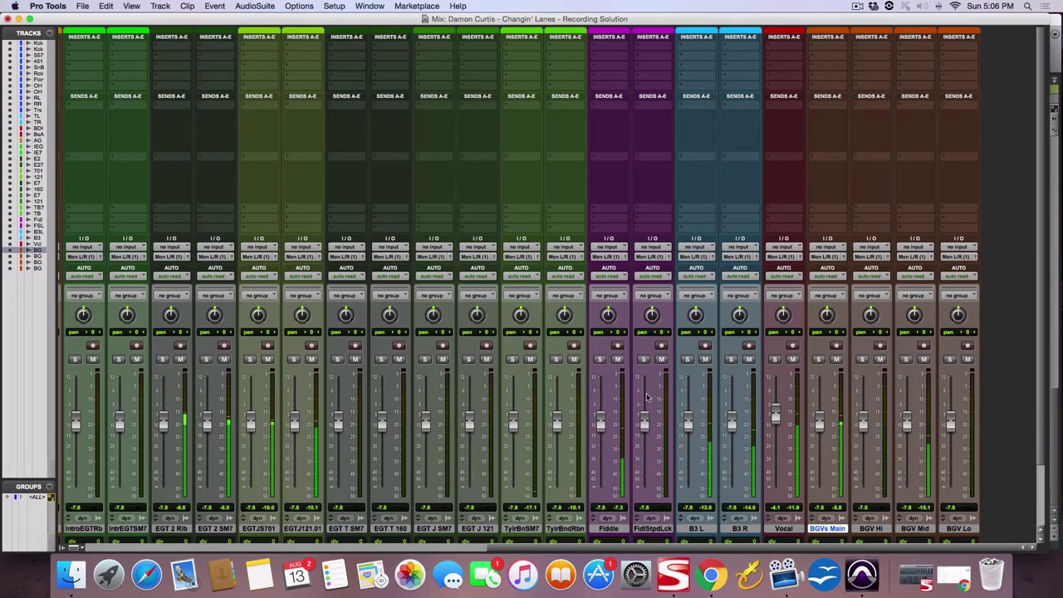
- Raise the Vocal fader and lower all tracks through the ALL group, leaving the instruments at -11.3 dB and the Vocal at about +1.6 dB
drag(775, 416, 778, 390)
click(37, 497)
drag(207, 424, 207, 430)
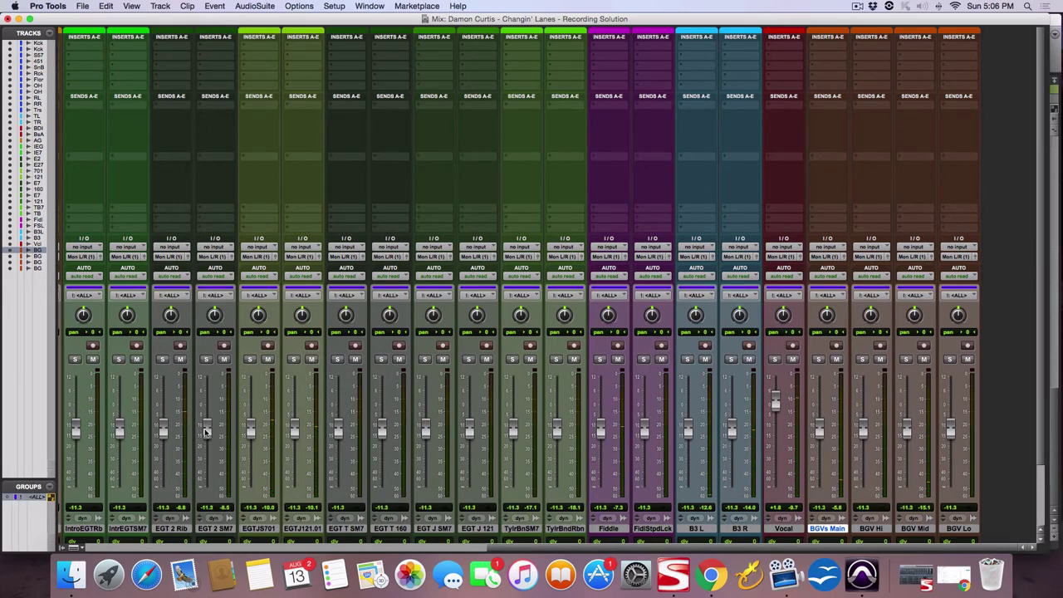
click(33, 497)
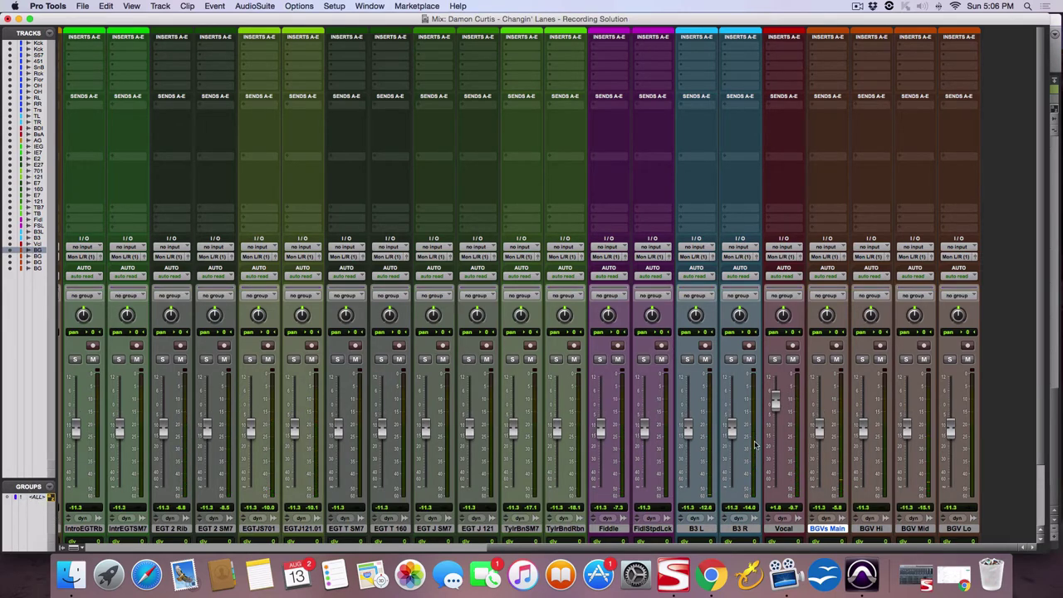
- Raise the Vocal fader to +3.3 dB, BGVs Main to -2.2 dB and BGV Mid to -5.2 dB
drag(778, 408, 818, 411)
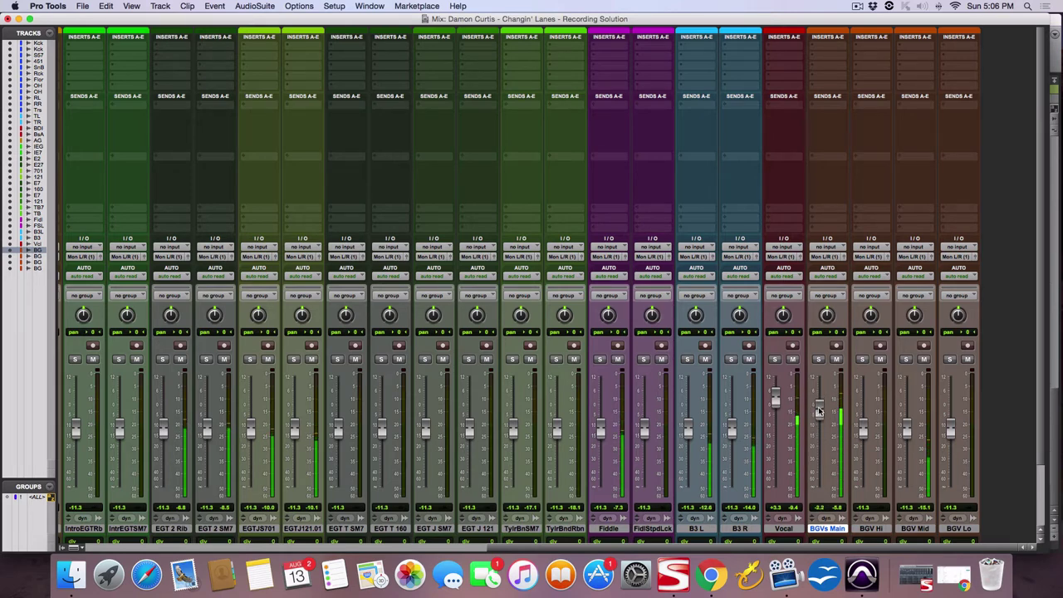
drag(907, 428, 906, 411)
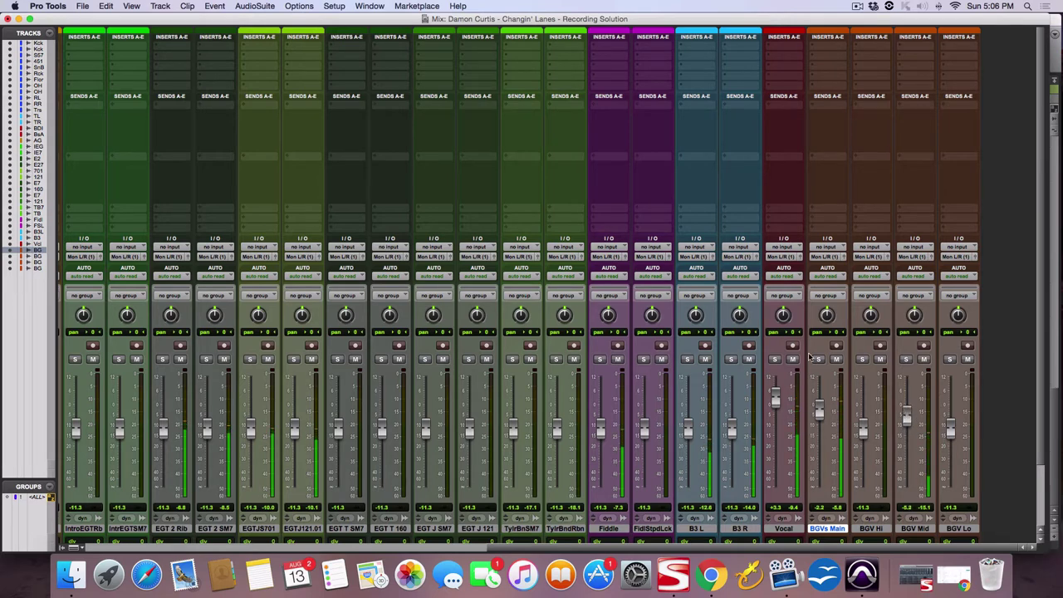
- Pan B3 L and B3 R fully right, and pan Fiddle 28 left and FidlStpdLck 27 left
drag(739, 315, 746, 235)
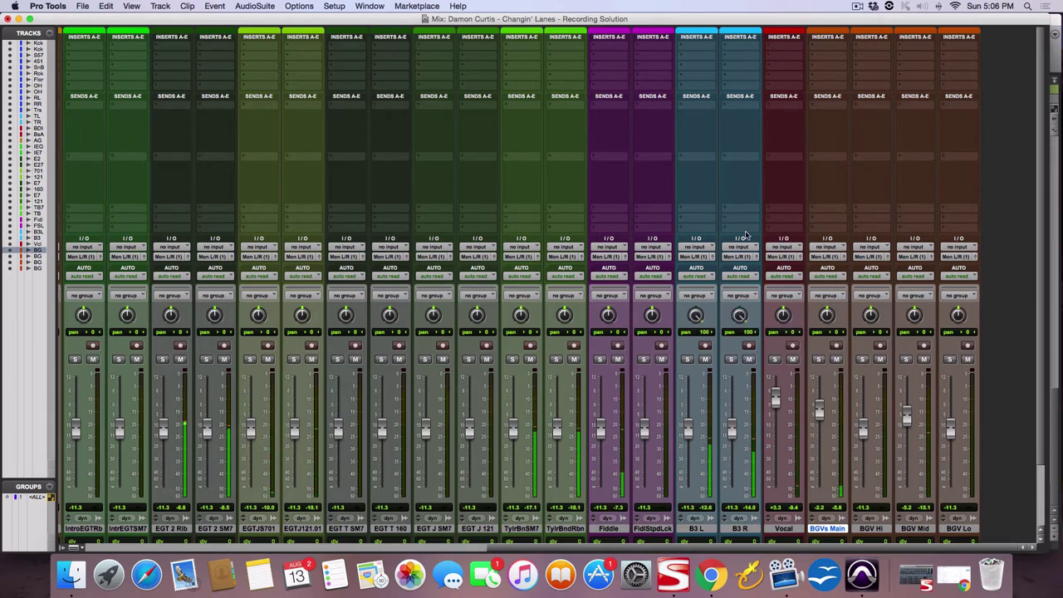
drag(607, 327, 646, 328)
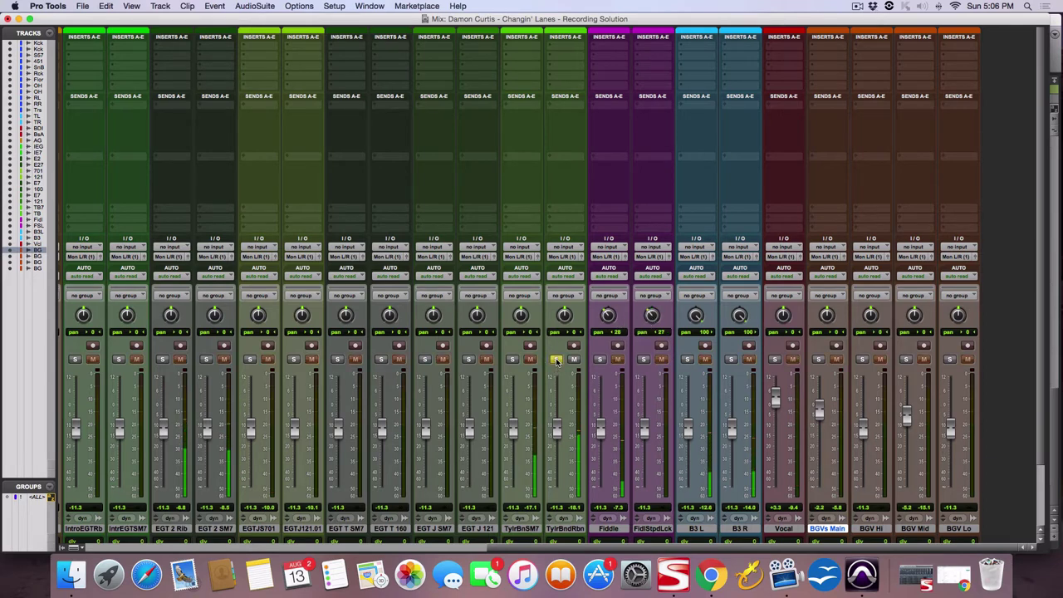
- Pan EGT 2 Rib and EGT 2 SM7 fully left, and EGTJS701 and EGTJ121.01 fully right
scroll(515, 356, left, 4)
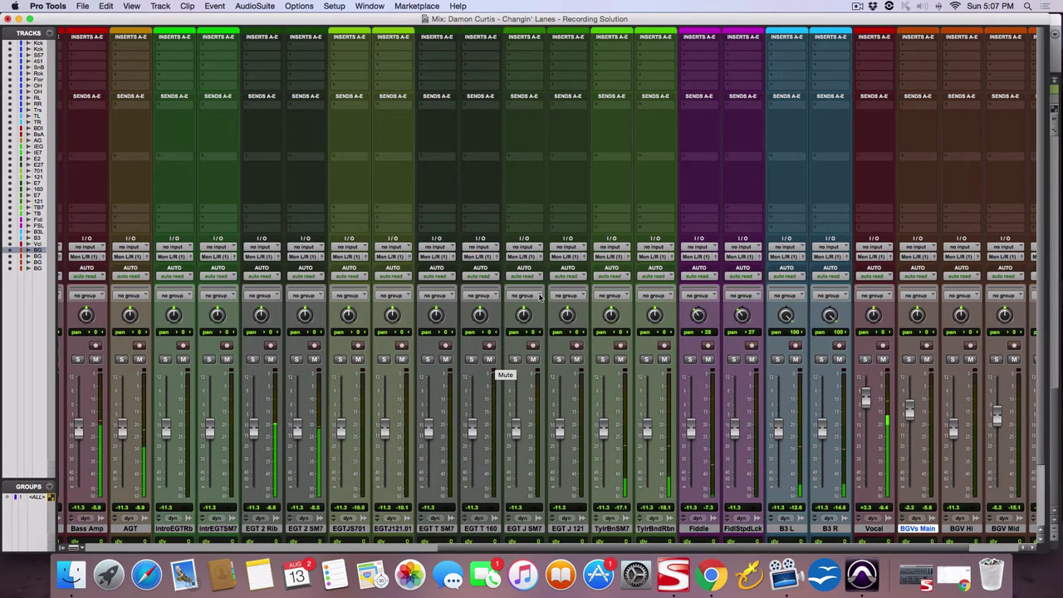
scroll(531, 328, left, 2)
scroll(525, 326, left, 3)
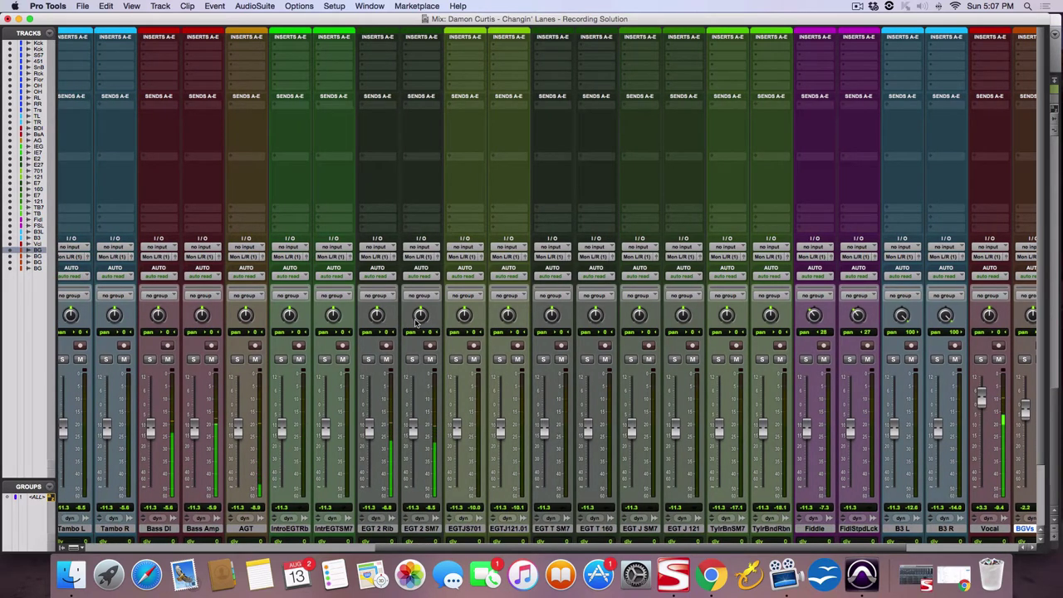
scroll(417, 322, left, 2)
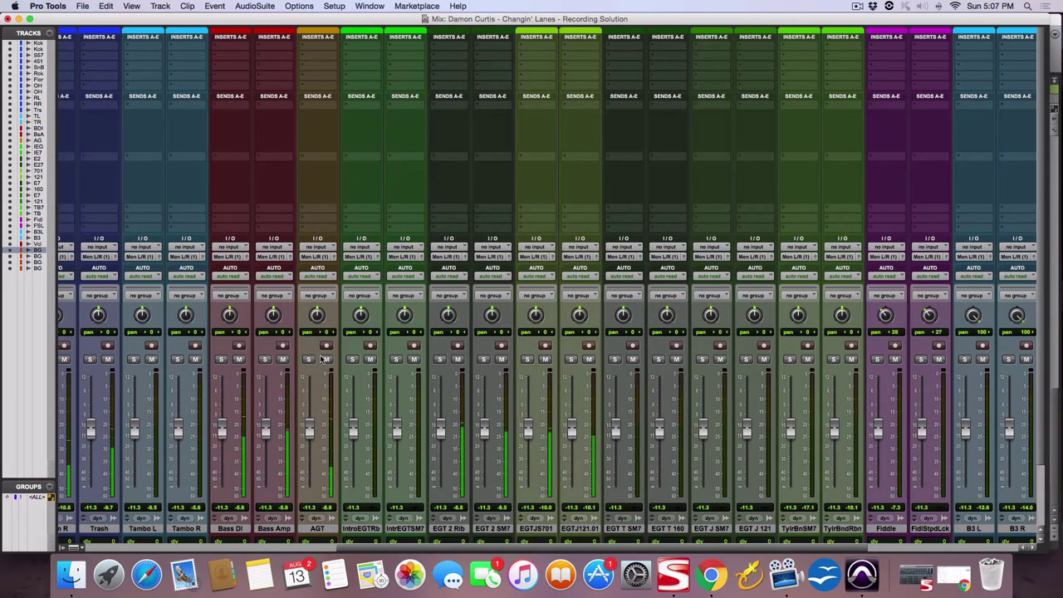
drag(451, 316, 433, 396)
drag(485, 325, 465, 383)
drag(535, 316, 516, 380)
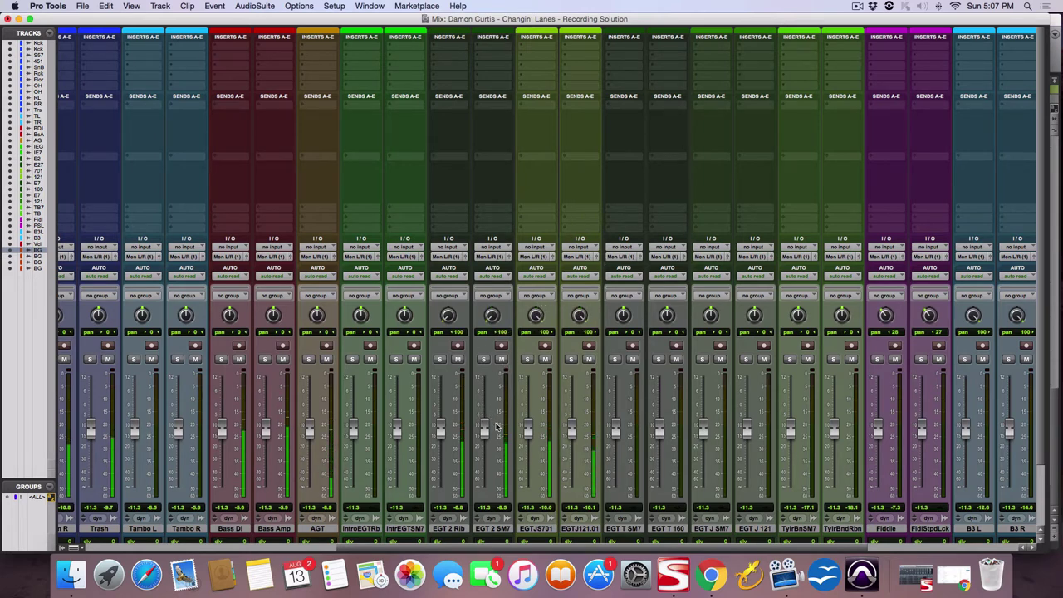
- Lower EGT 2 Rib and EGT 2 SM7 to -11.8 dB and raise the AGT fader to -3.0 dB
drag(442, 431, 443, 435)
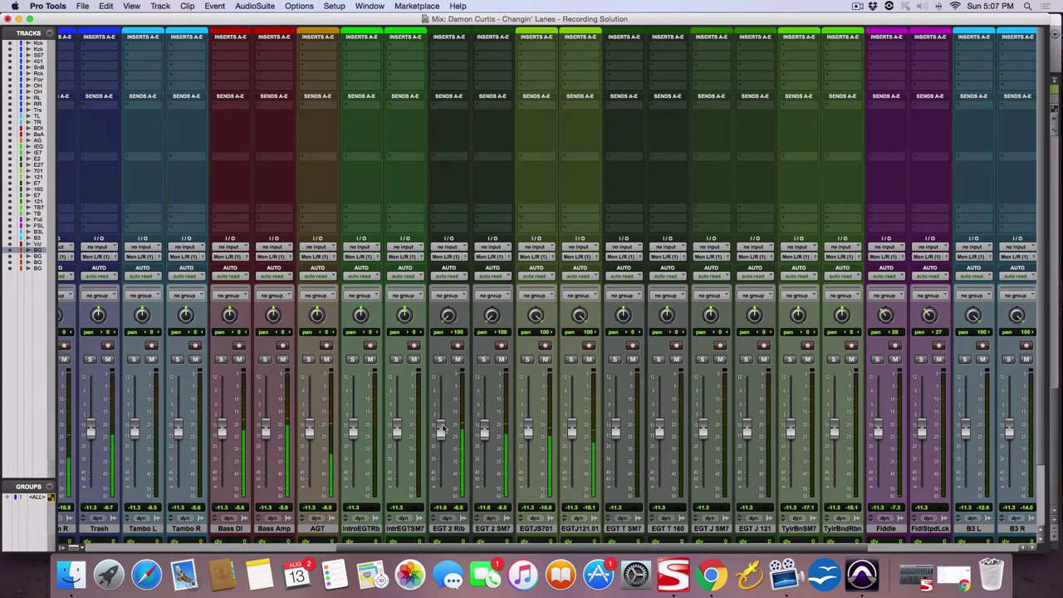
scroll(390, 420, left, 2)
mouse_move(345, 424)
mouse_down()
mouse_move(347, 392)
mouse_move(346, 406)
mouse_up()
- Group the tracks from Kick in through Tambo R as "drums" and raise their faders together to -7.0 dB
scroll(345, 405, left, 6)
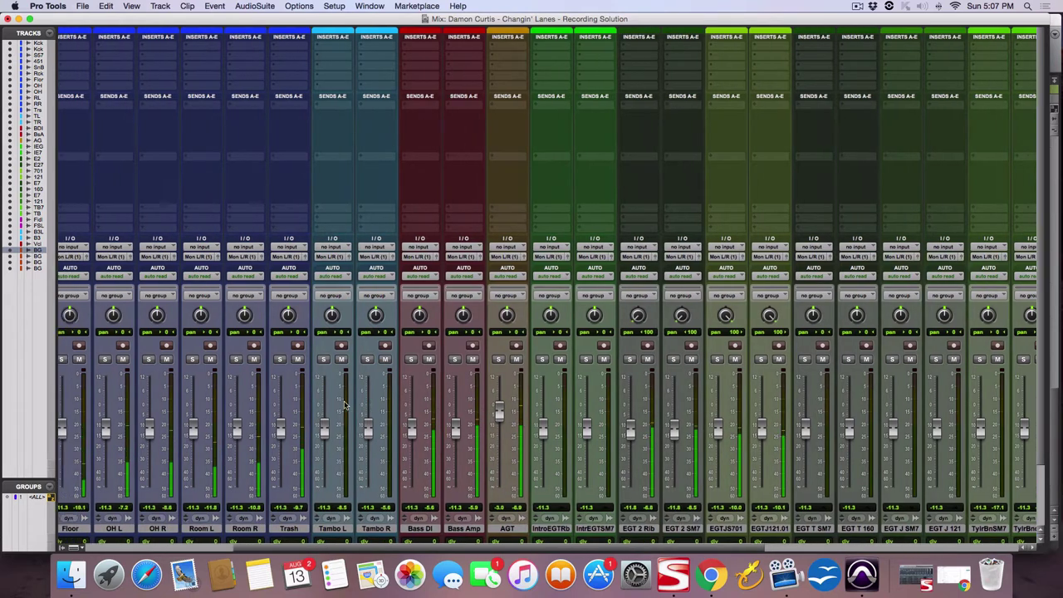
scroll(345, 405, left, 10)
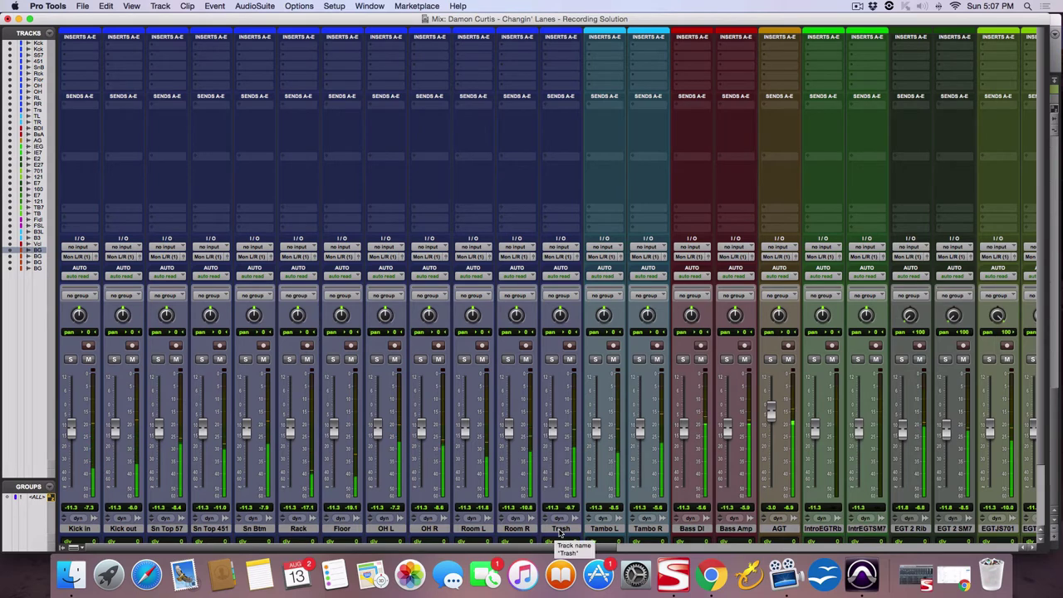
click(648, 529)
shift+click(77, 529)
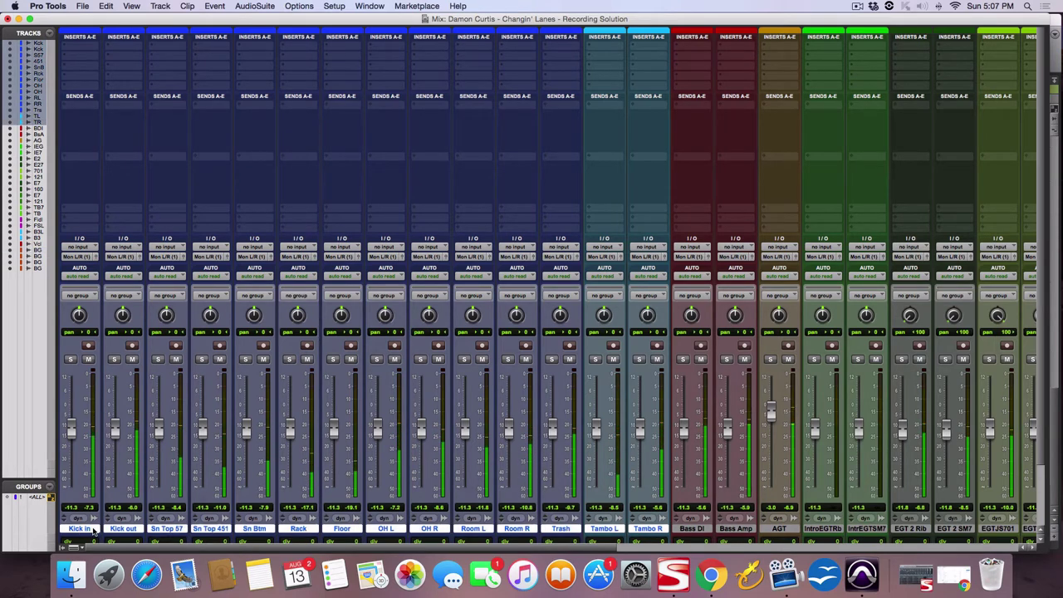
key(super+g)
text(drums)
key(Return)
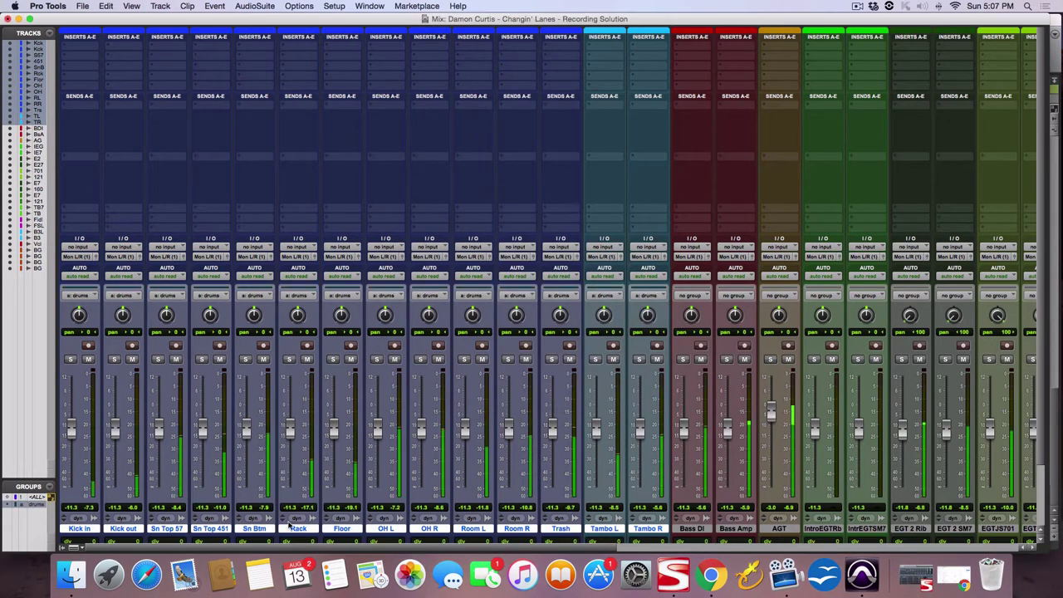
drag(423, 425, 423, 418)
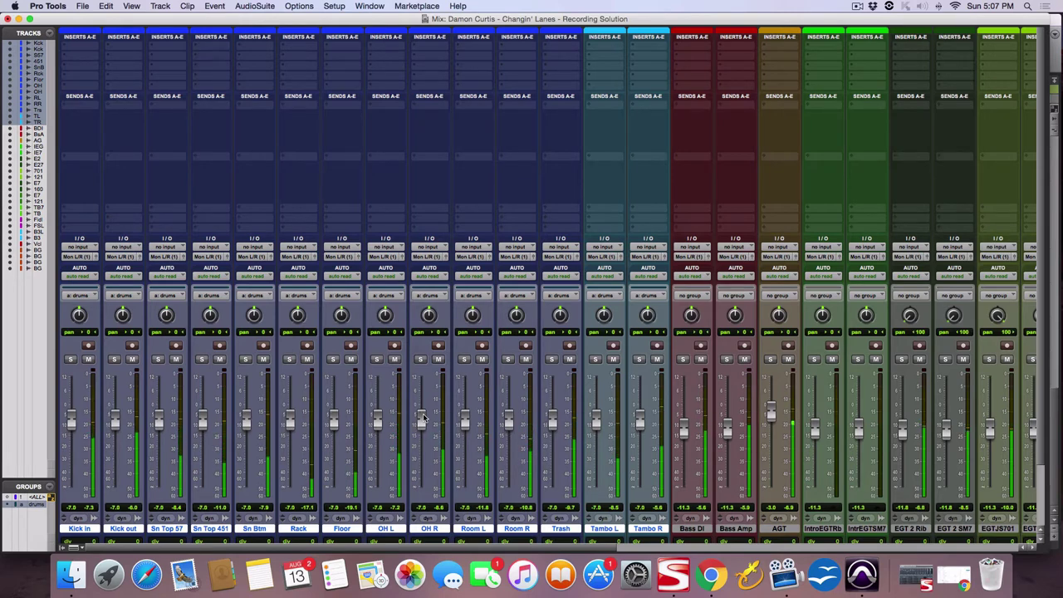
- With the drums group suspended, pan Tambo L fully left and Tambo R fully right, check them in solo, and lower both to -7.5 dB
click(25, 504)
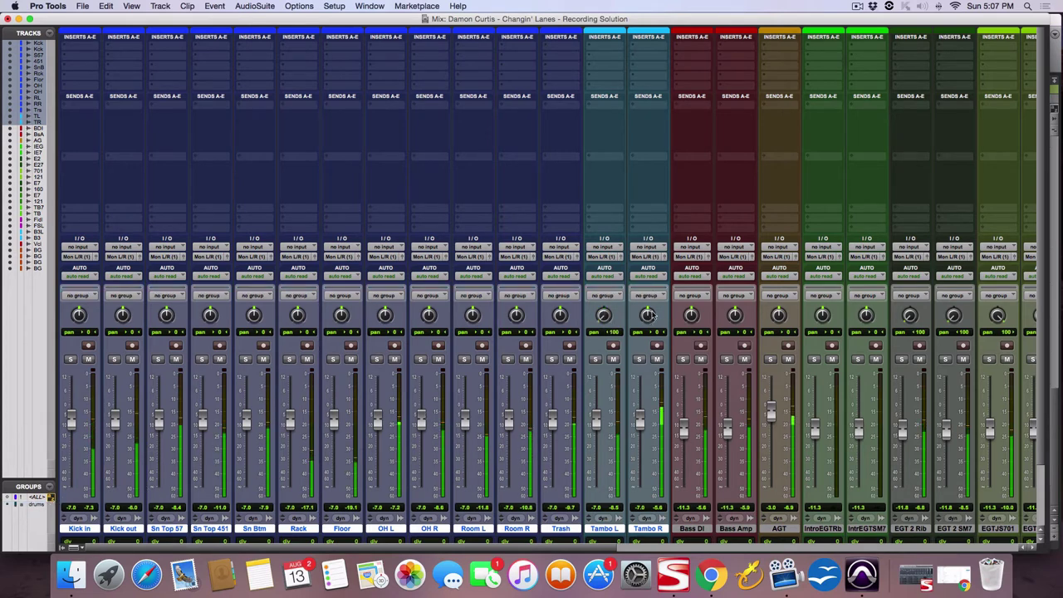
click(595, 359)
click(638, 359)
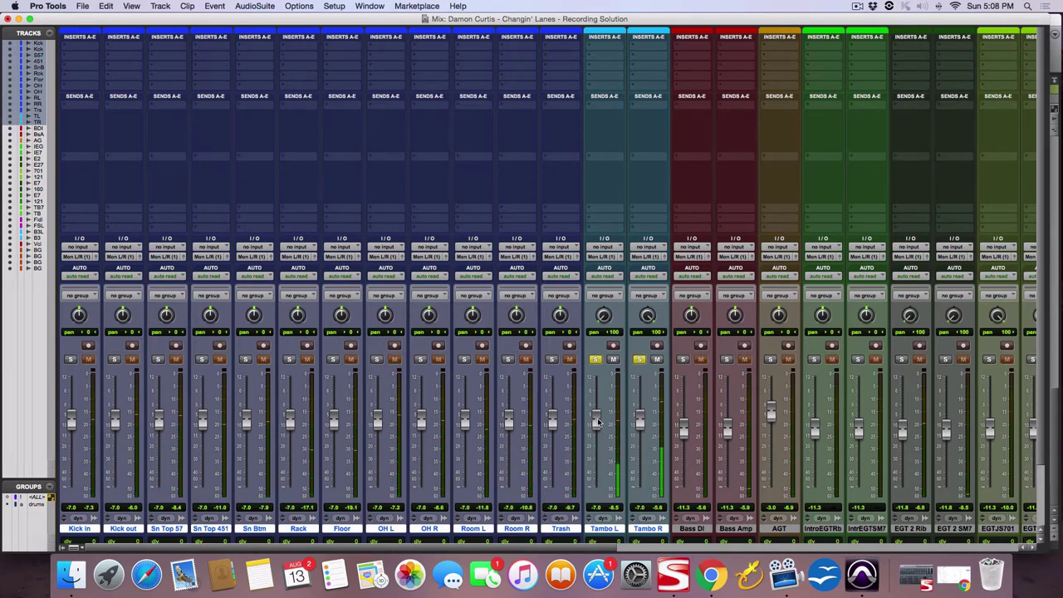
click(639, 359)
click(595, 359)
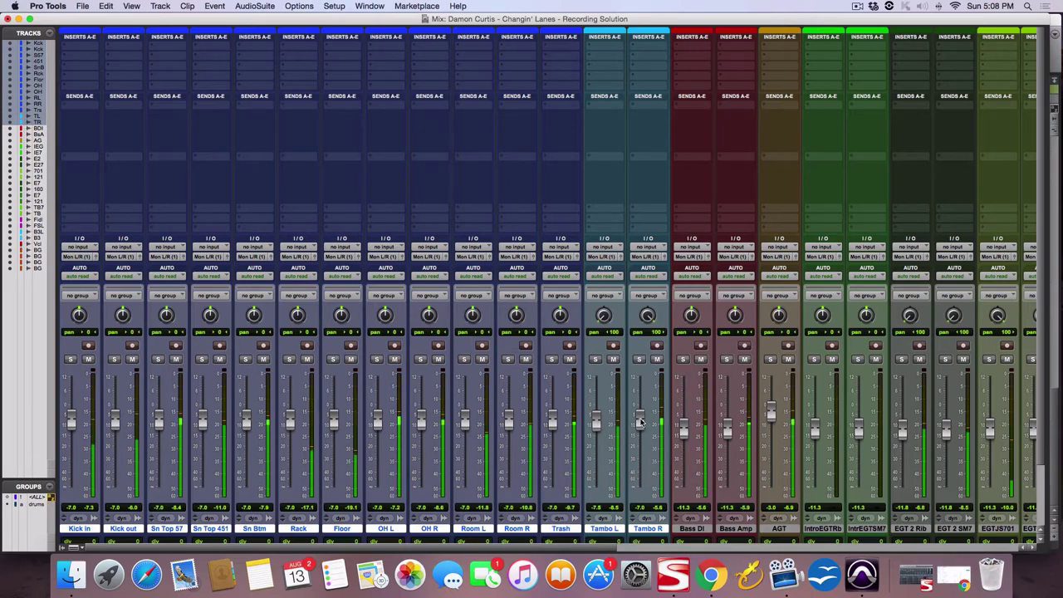
- Lower the EGT 2 Rib and EGT 2 SM7 faders to about -12.3 dB
scroll(635, 424, right, 1)
scroll(635, 423, right, 7)
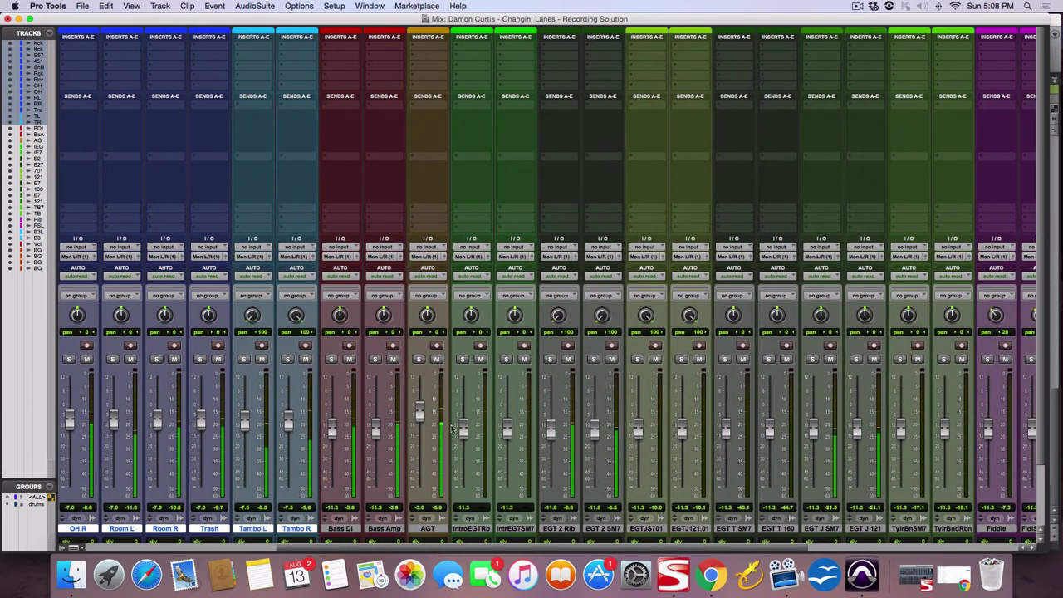
drag(551, 429, 553, 434)
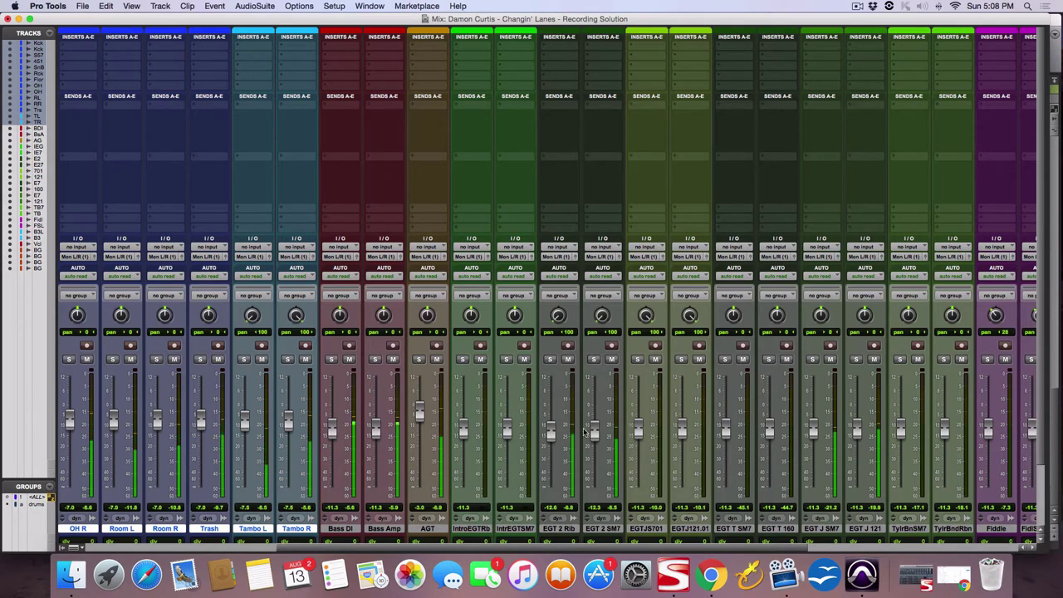
- Raise the Fiddle fader to -3.0 dB
scroll(607, 428, right, 8)
scroll(588, 427, right, 1)
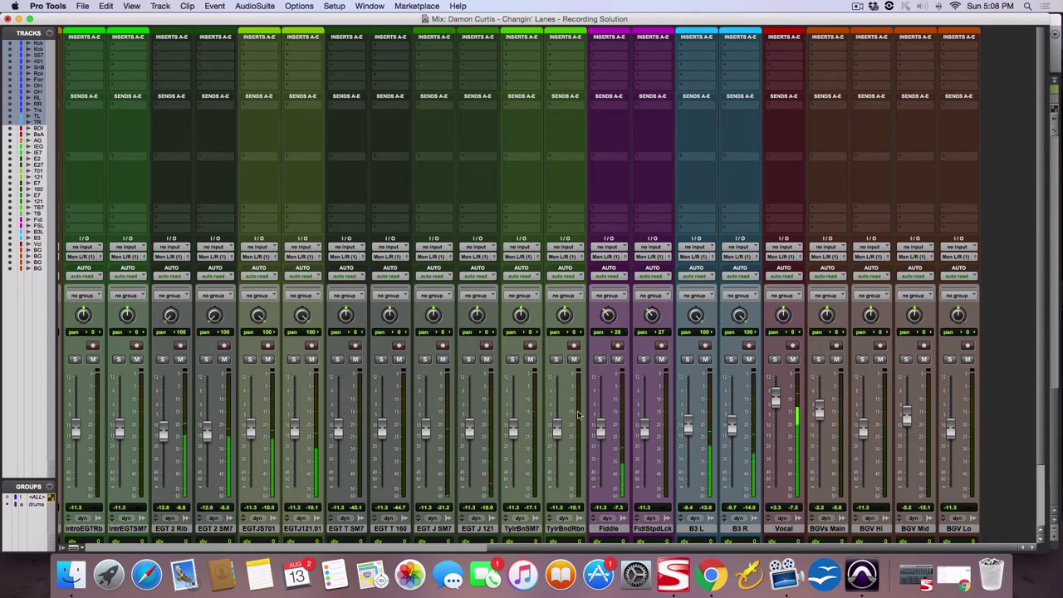
scroll(579, 415, left, 1)
drag(625, 429, 625, 411)
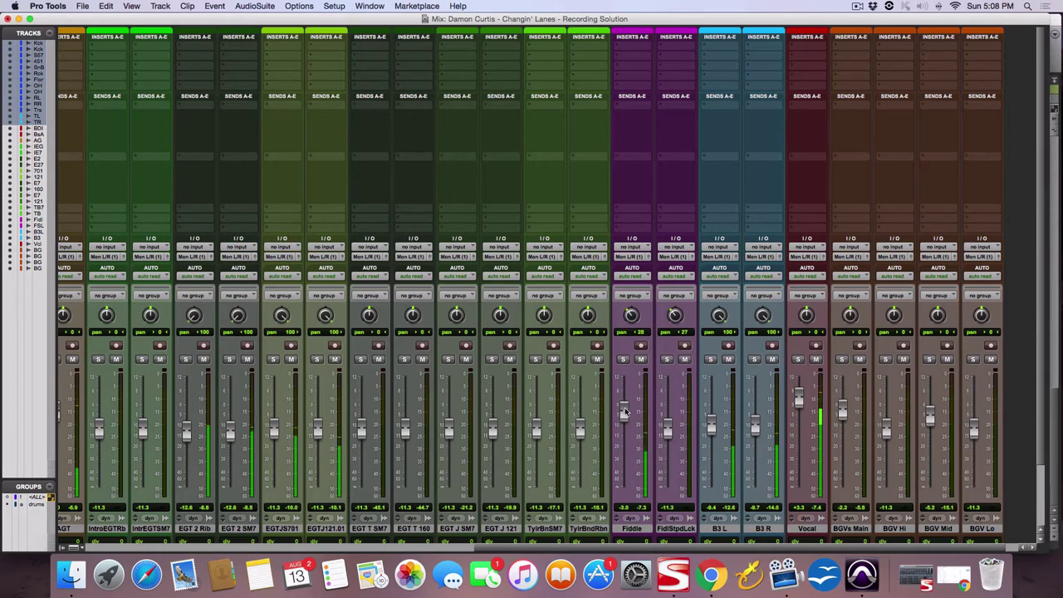
- Check EGTJS701 and EGTJ121.01 in solo, raise both faders to -7.8 dB, and bring the Fiddle up to -2.2 dB
scroll(625, 413, left, 4)
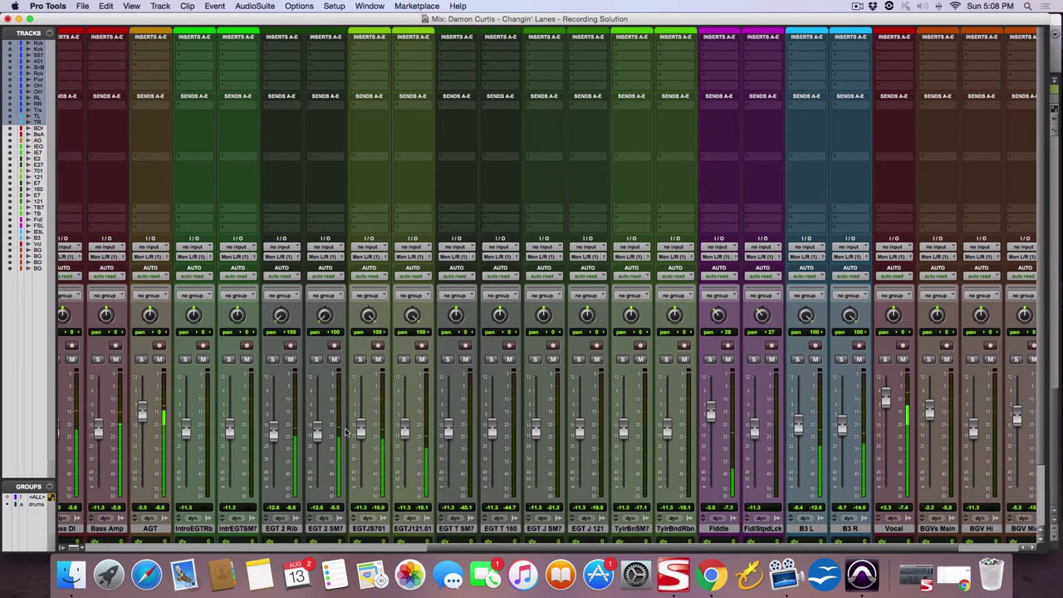
click(360, 359)
click(403, 359)
click(403, 359)
drag(406, 423, 362, 424)
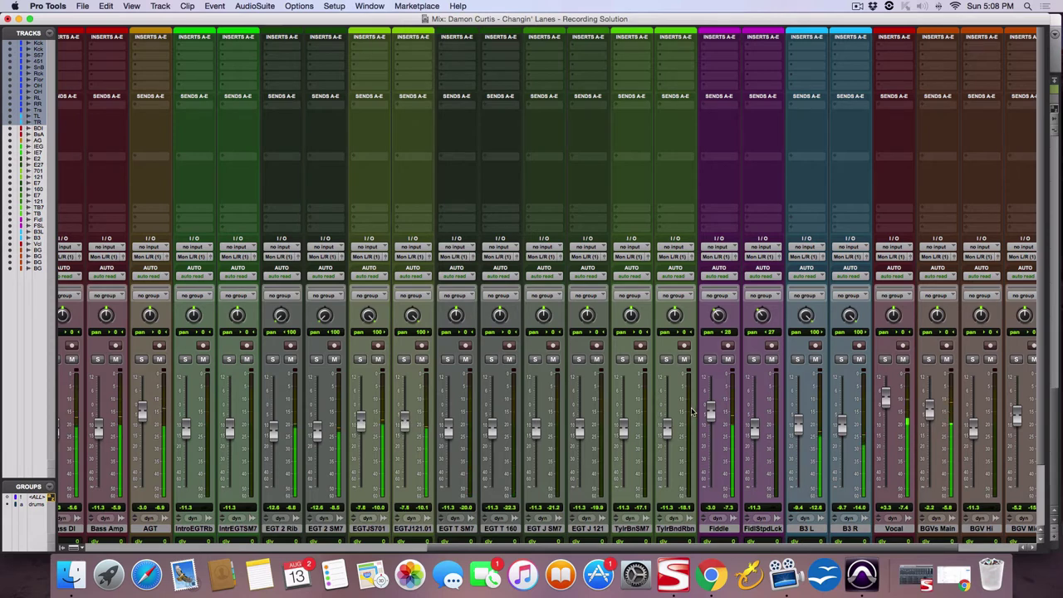
drag(711, 412, 712, 411)
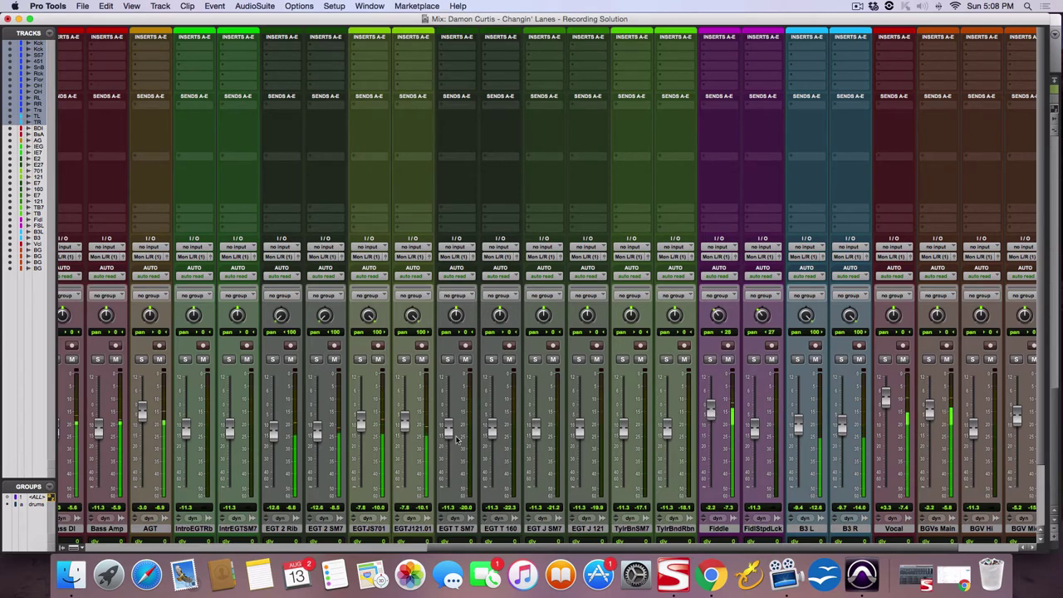
- Lower Tambo L to -8.9 dB, Tambo R to -9.1 dB, EGT 2 Rib to -13.4 dB and EGT 2 SM7 to about -12.9 dB
scroll(540, 424, left, 10)
mouse_move(461, 432)
mouse_down()
mouse_move(499, 423)
mouse_move(456, 426)
mouse_up()
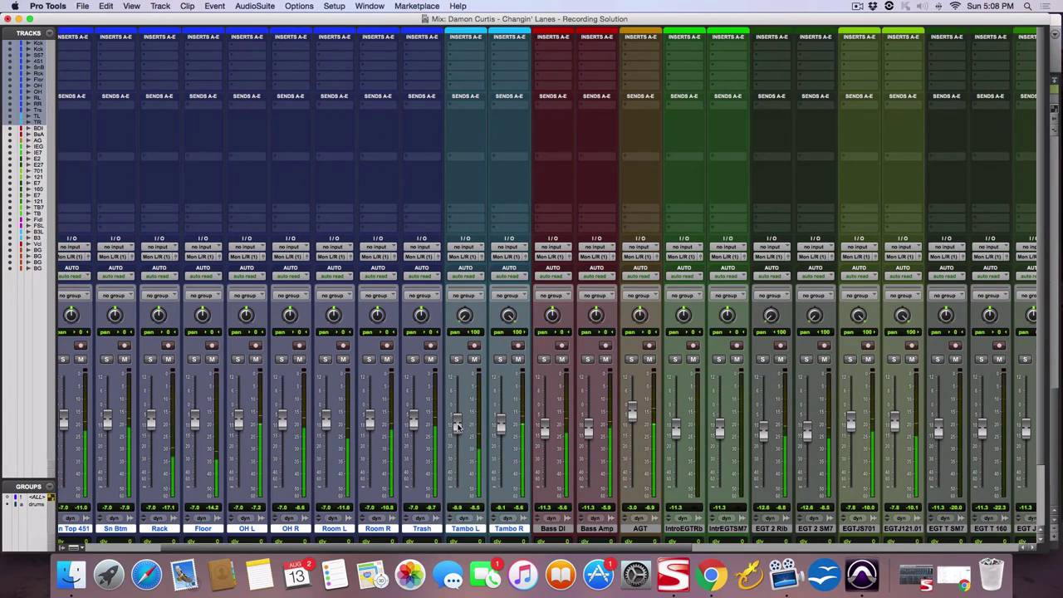
scroll(634, 426, right, 3)
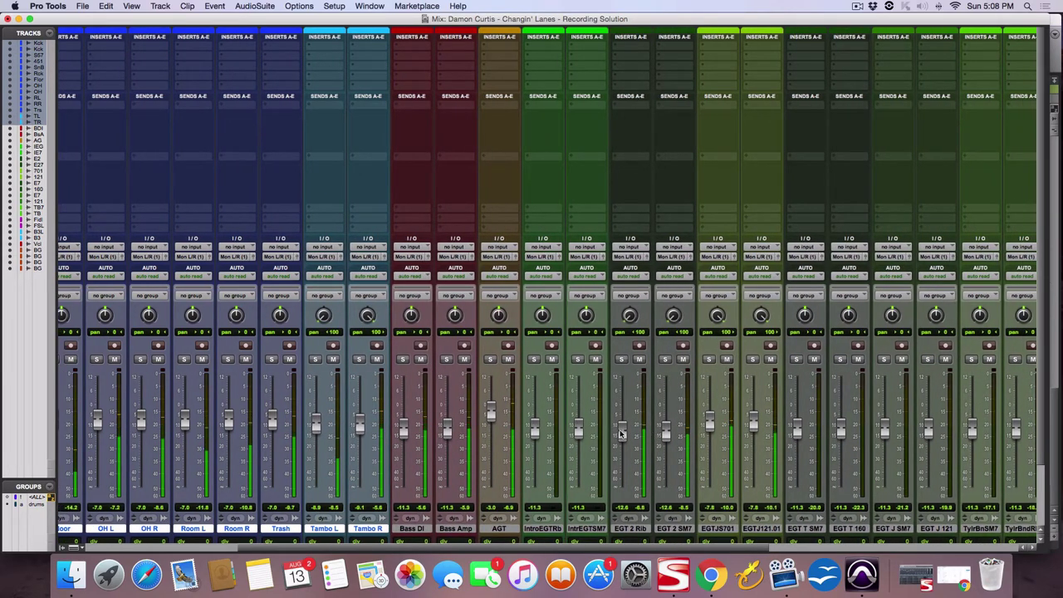
drag(630, 430, 645, 433)
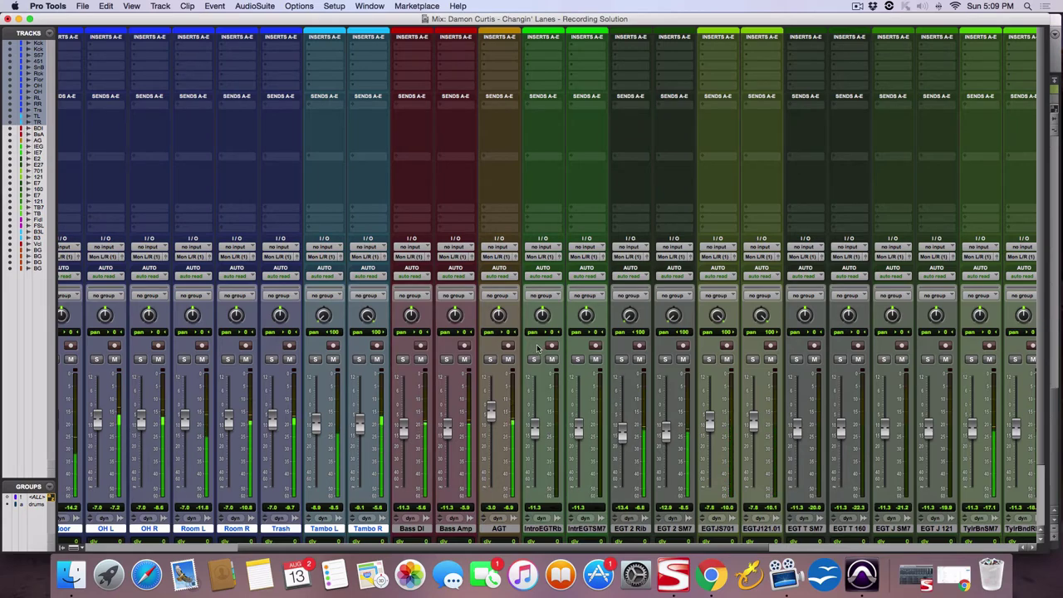
- Play the song from the intro at 0:07.021, pan both Intro EGT tracks fully left, and lower the Rib to -12.9 dB and the SM7 to -12.3 dB
key(super+equal)
scroll(532, 363, up, 10)
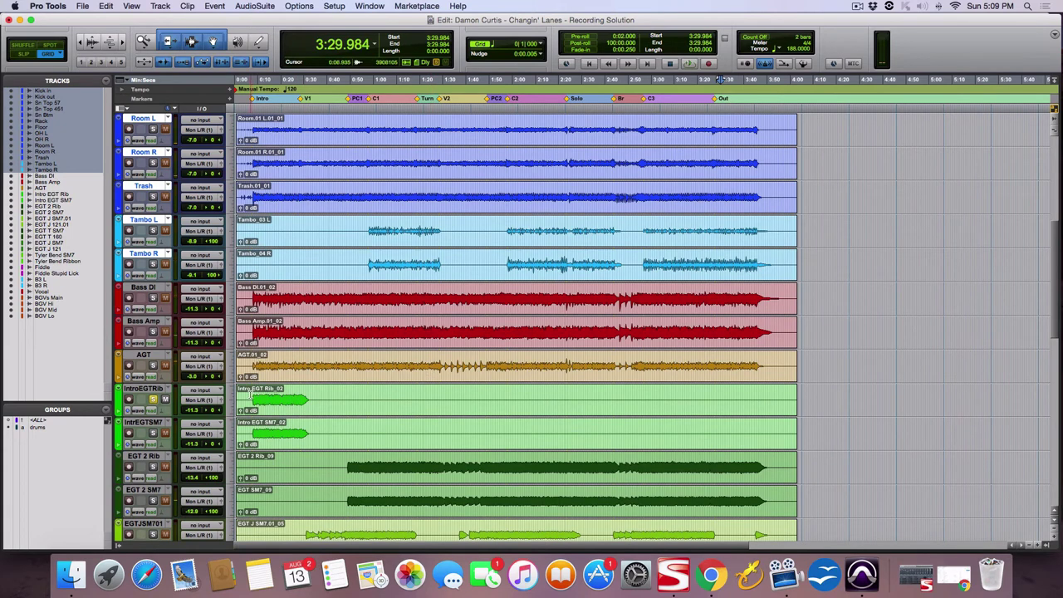
click(256, 397)
key(space)
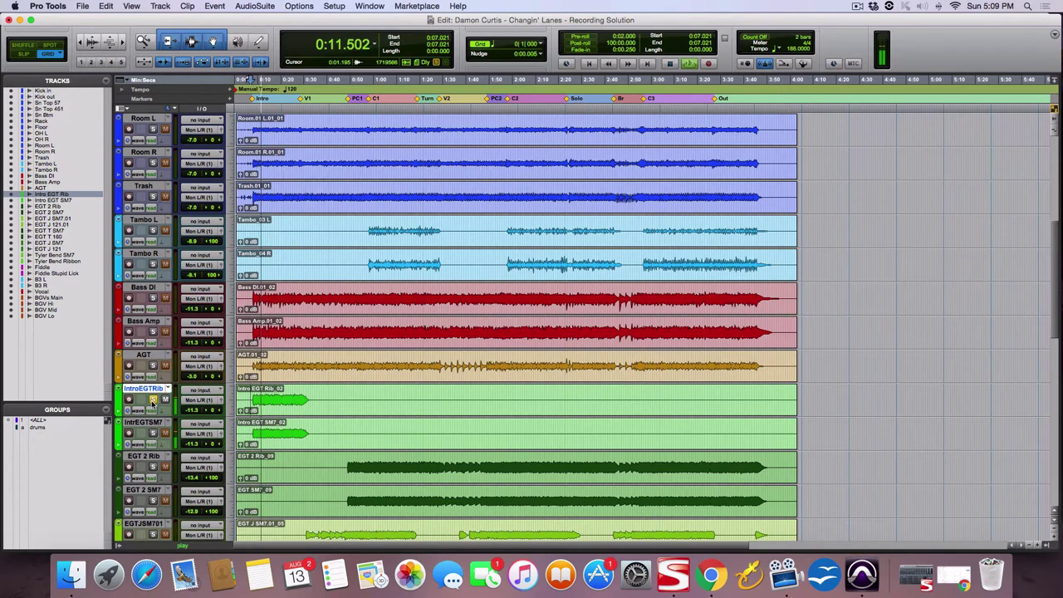
key(super+equal)
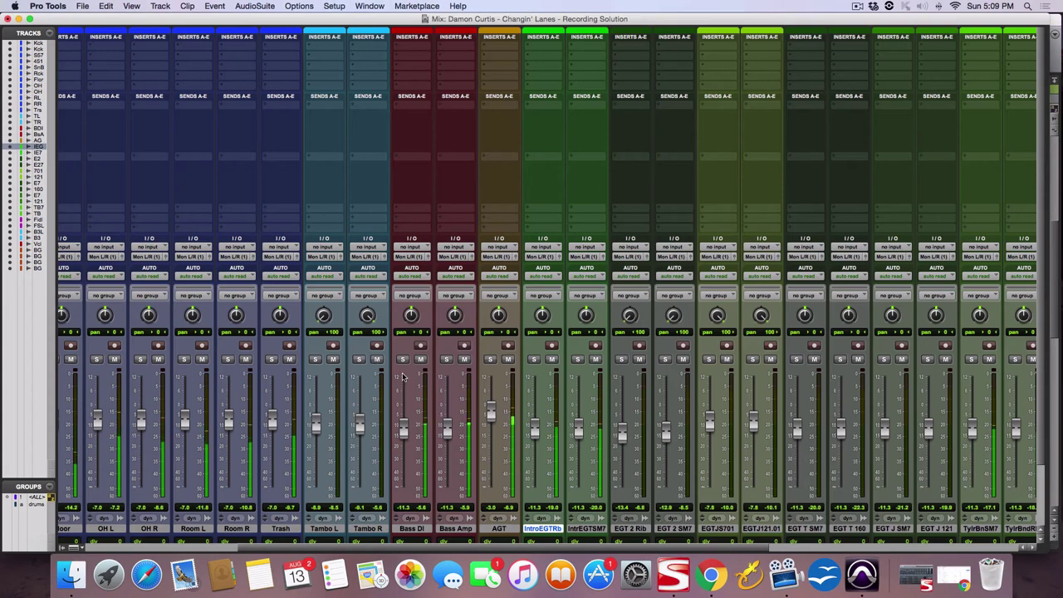
scroll(540, 317, down, 1)
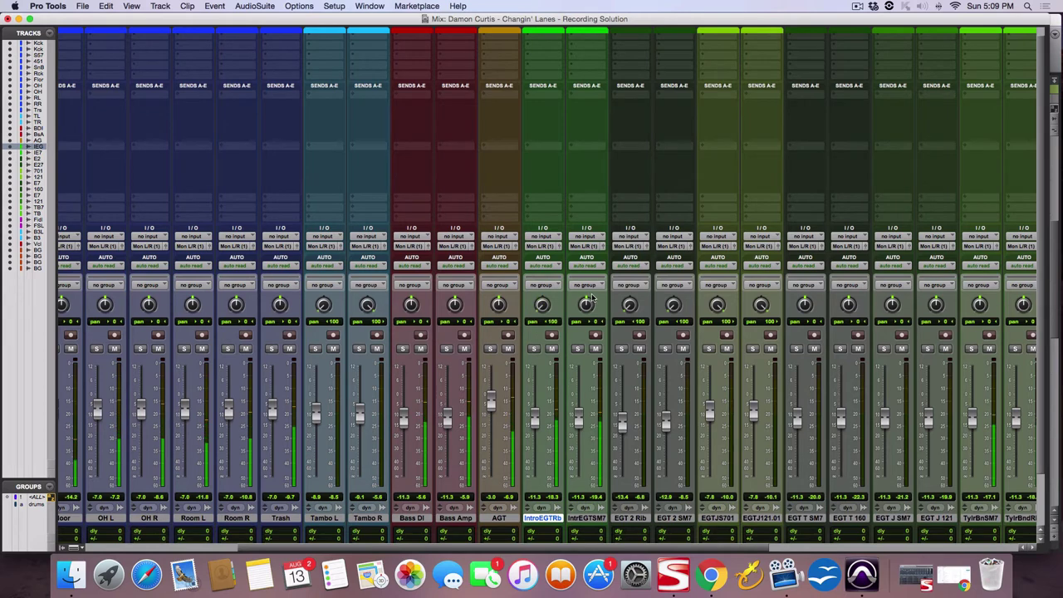
drag(536, 414, 578, 424)
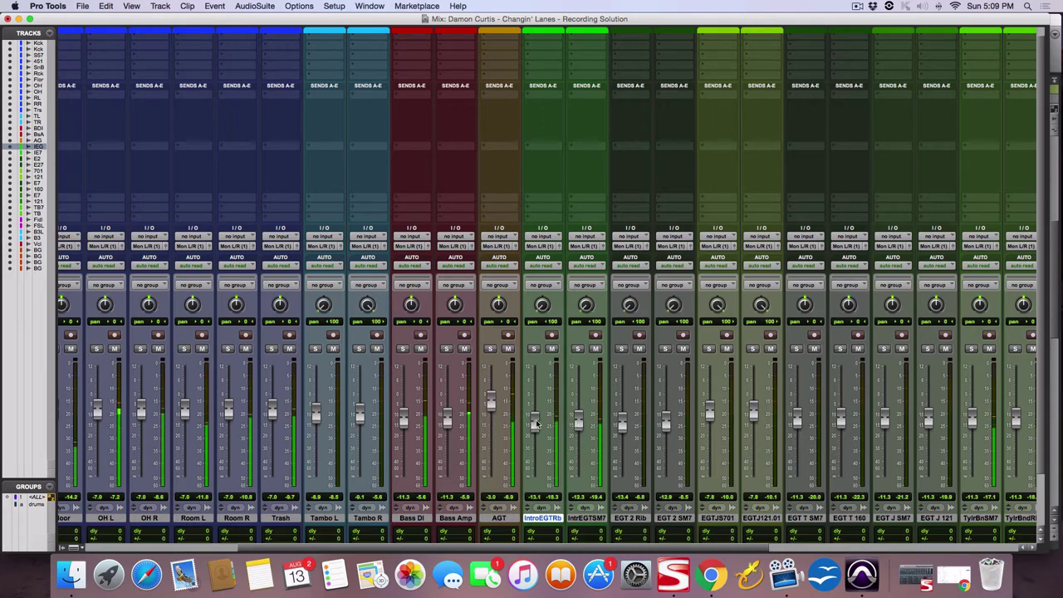
- Check B3 L and B3 R in solo and raise the B3 R fader to about -8.9 dB
scroll(582, 424, right, 2)
scroll(589, 424, right, 10)
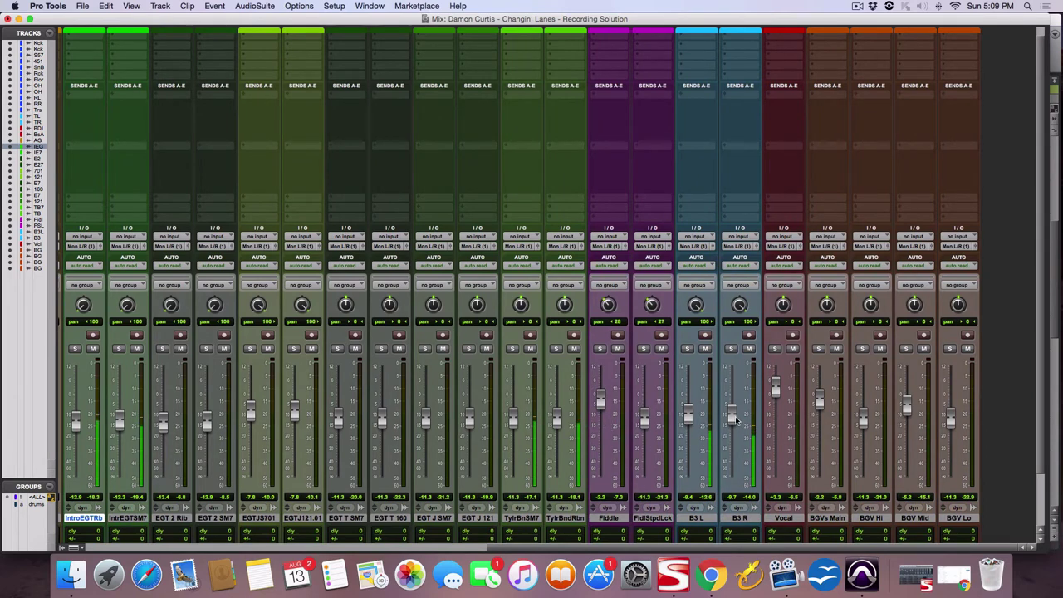
click(688, 349)
click(732, 348)
click(732, 349)
click(688, 349)
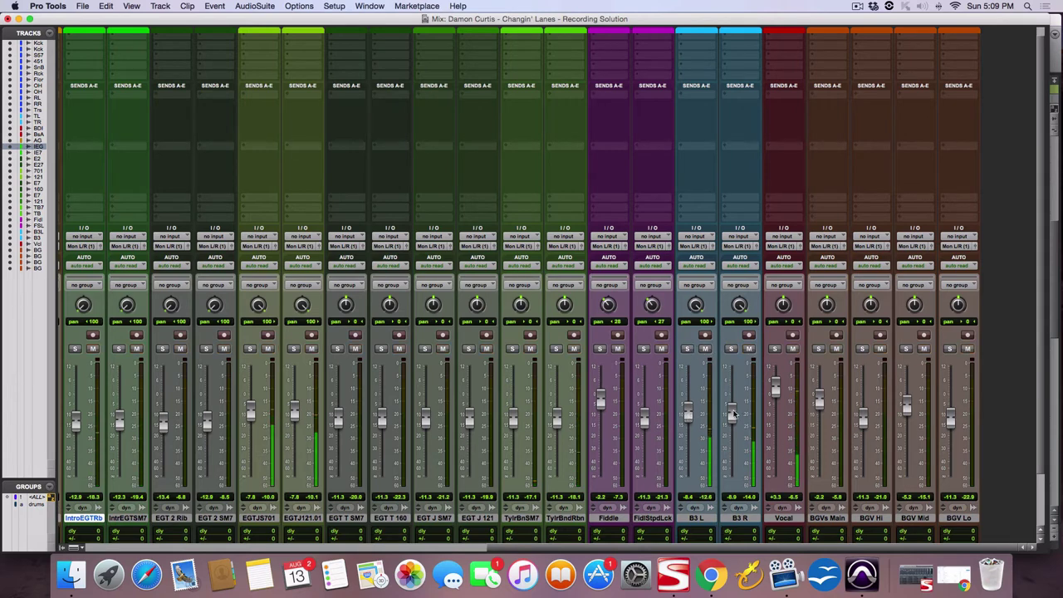
- Activate the drums group, raise its kick, snare, tom, overhead and room faders together to -6.5 dB, and suspend the group again
scroll(659, 390, left, 5)
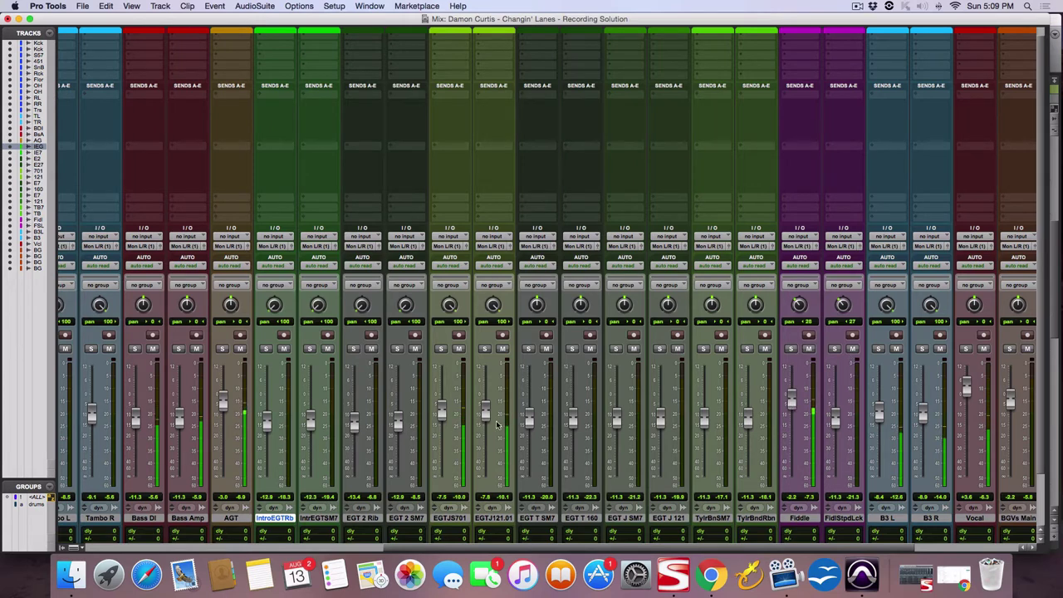
scroll(441, 413, left, 10)
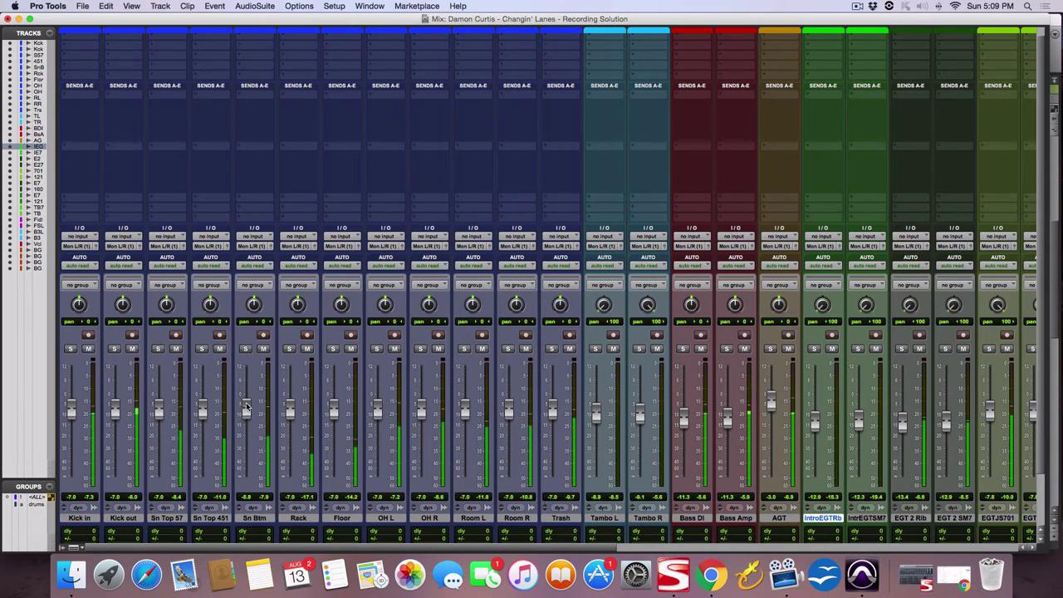
click(39, 506)
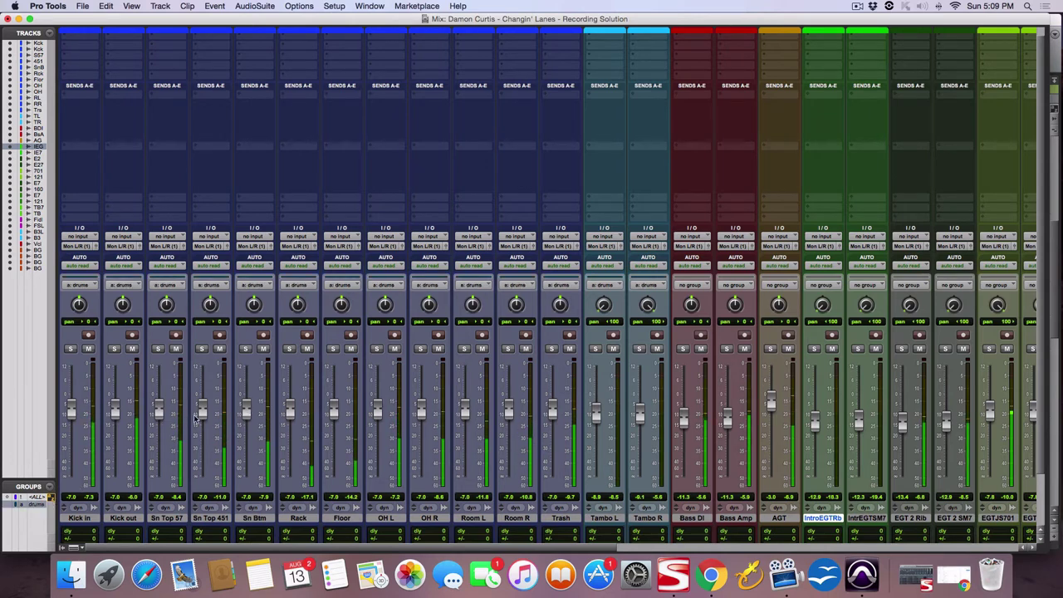
drag(203, 412, 205, 411)
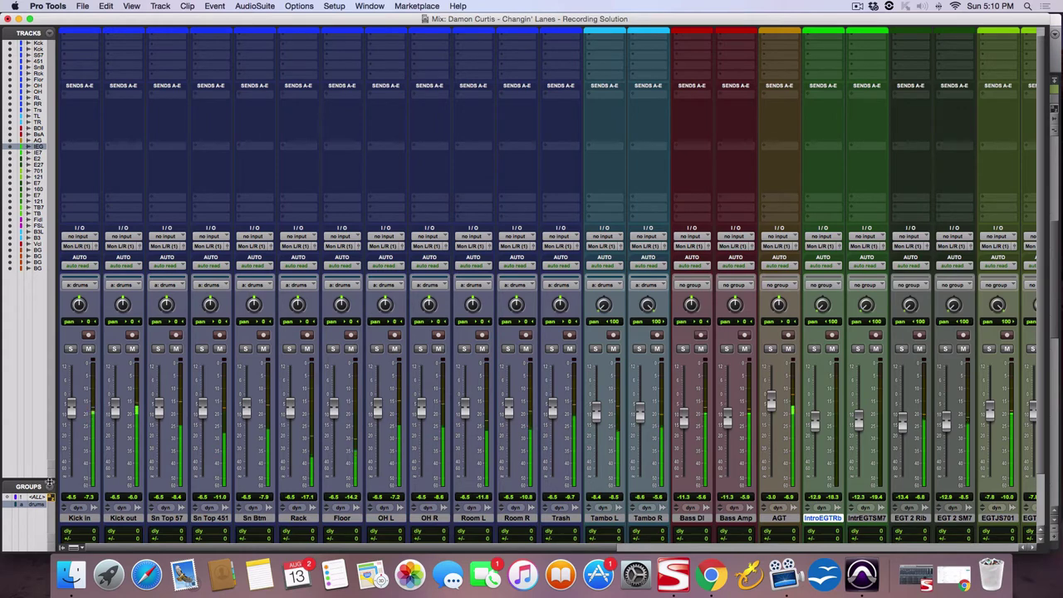
click(40, 505)
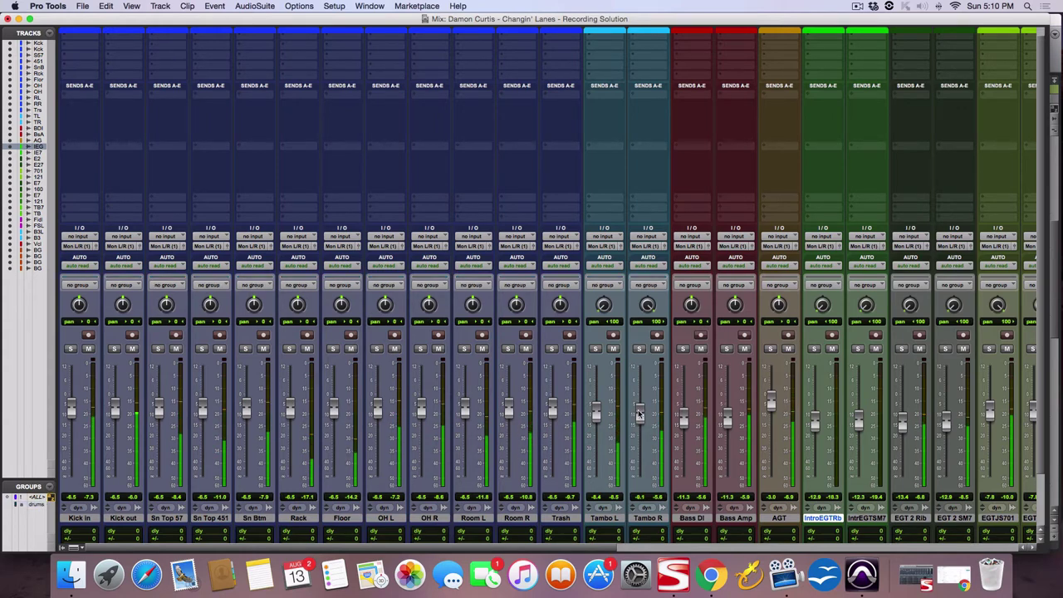
- Check the tambourines in solo, lowering Tambo R to -11.0 dB and setting Tambo L to about -7.0 dB
click(639, 348)
click(639, 348)
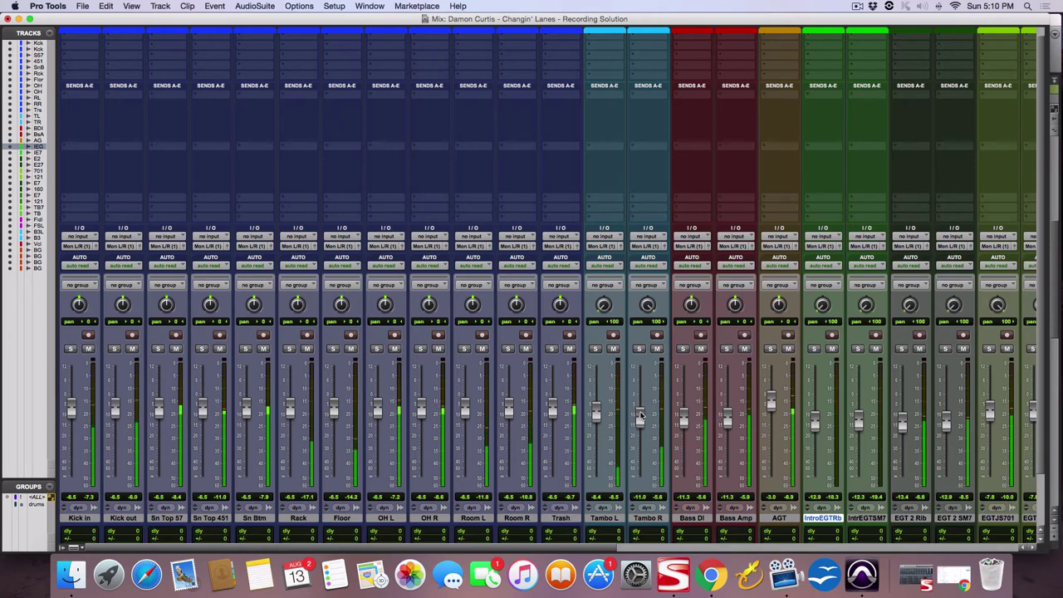
click(595, 348)
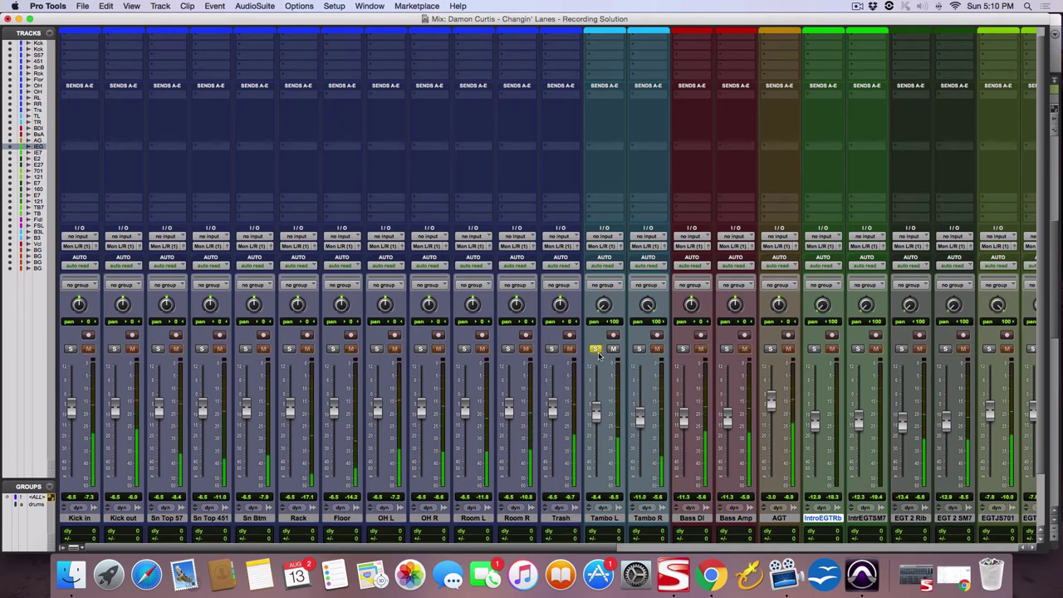
click(594, 348)
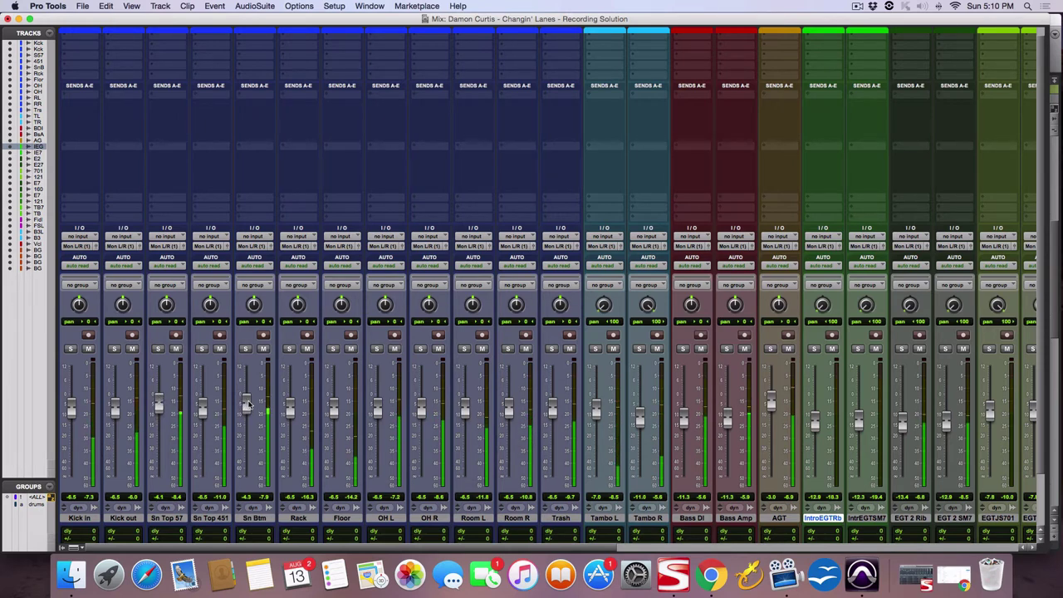
- Check the kicks in solo and set Kick in to +2.8 dB, Kick out to -7.0 dB, Sn Top 57 to -4.1 dB and Sn Top 451 to -5.9 dB
drag(72, 412, 71, 400)
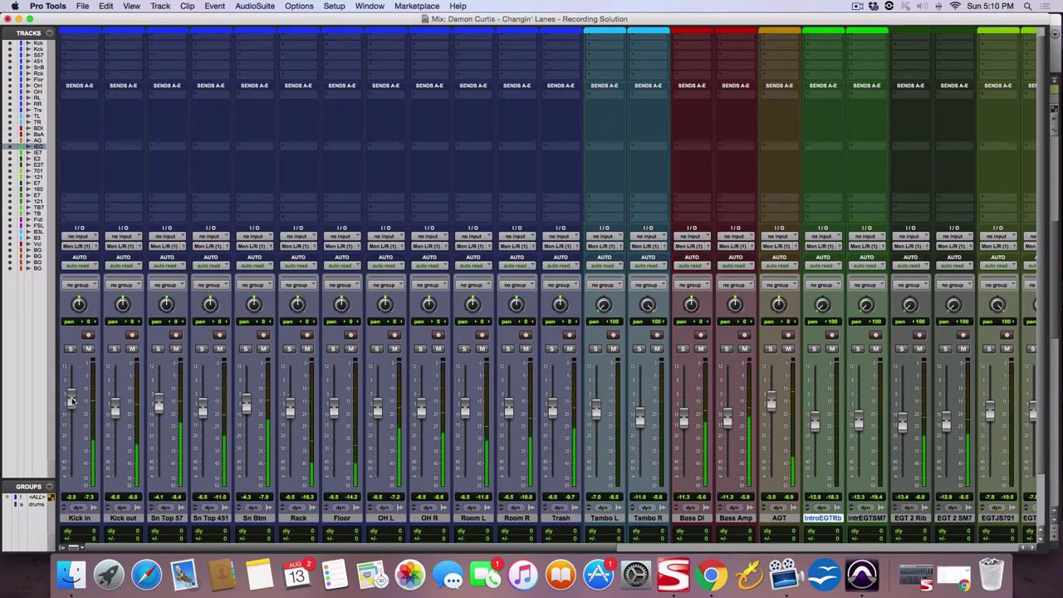
click(115, 349)
click(71, 349)
drag(71, 400, 72, 382)
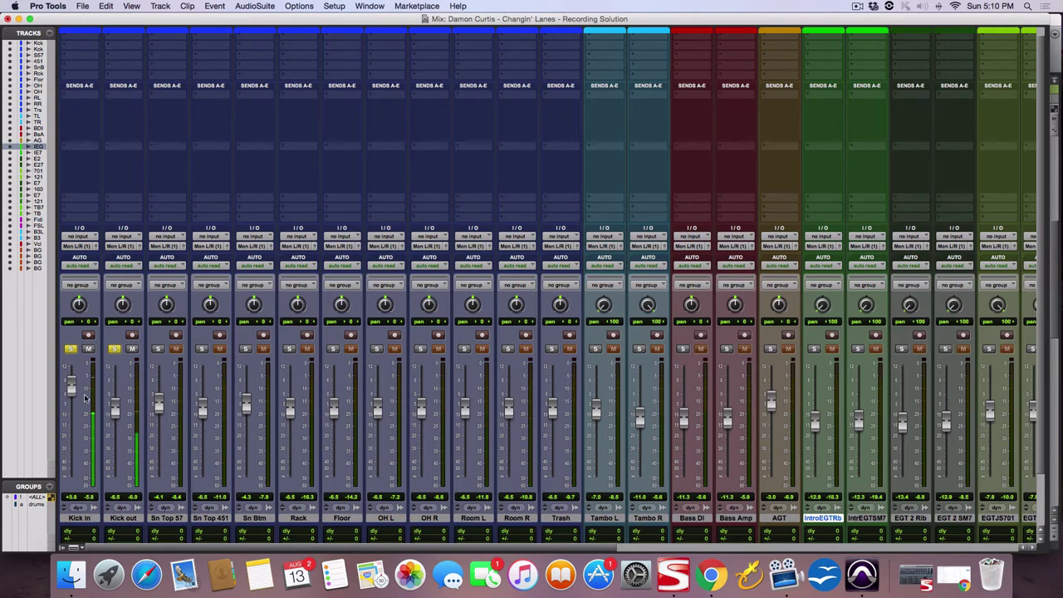
click(72, 349)
click(113, 350)
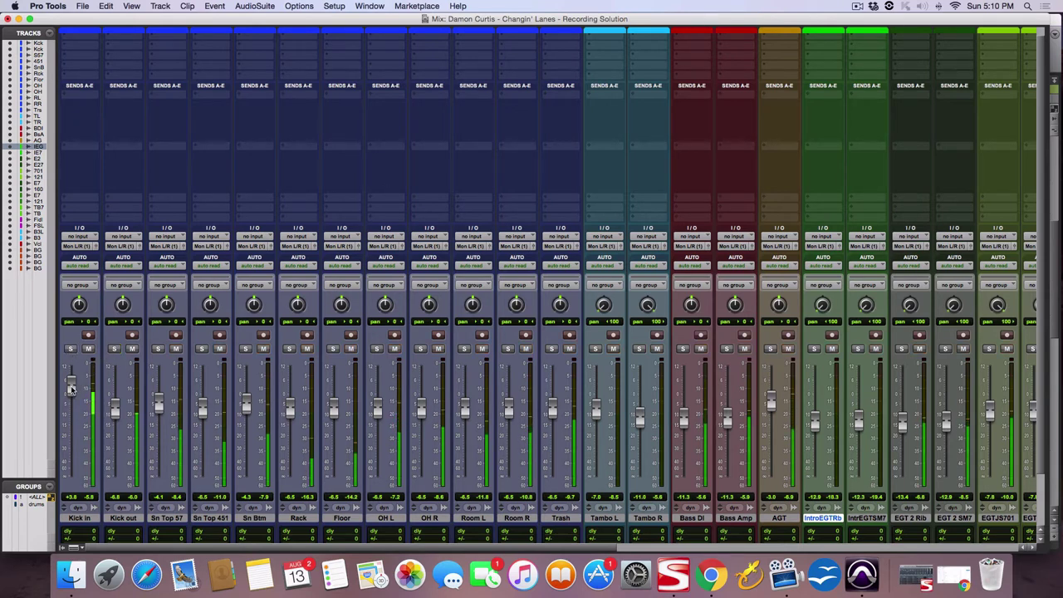
drag(72, 389, 71, 392)
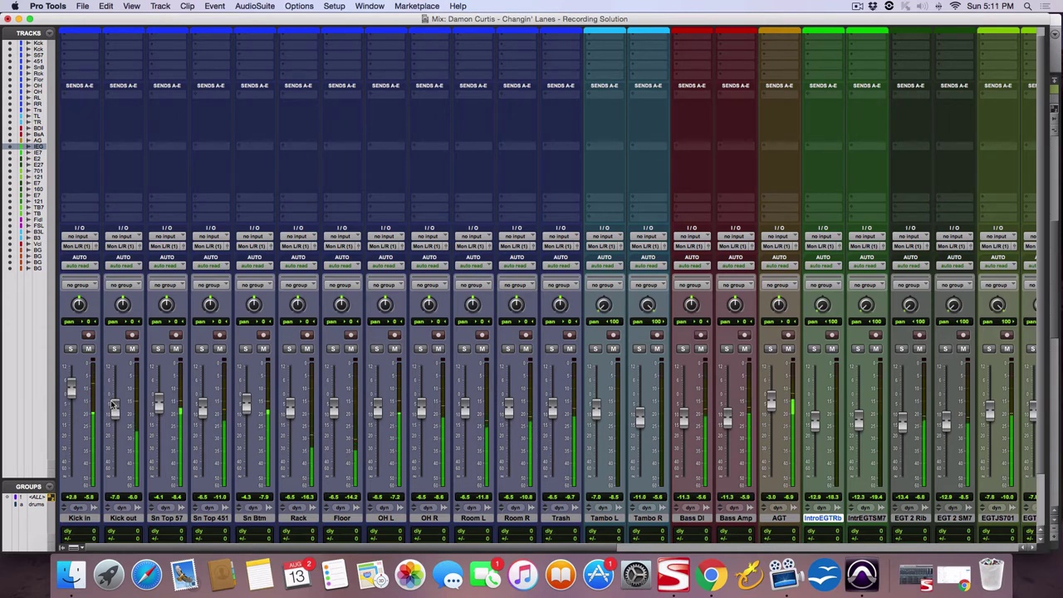
drag(246, 413, 203, 410)
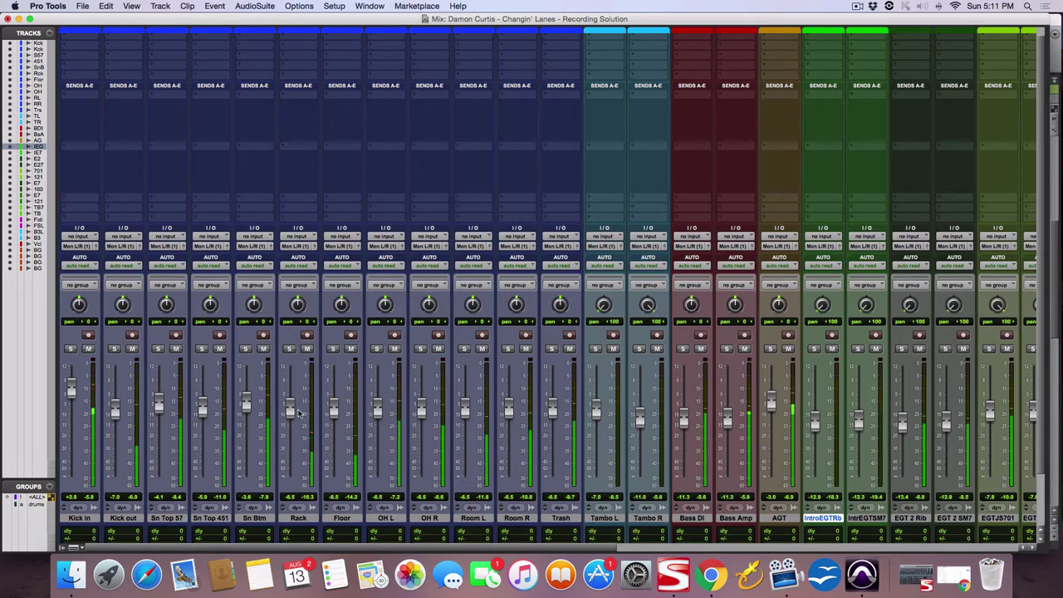
- Raise the Vocal fader to +4.0 dB and pan BGVs Main 37 to the left
scroll(299, 413, right, 10)
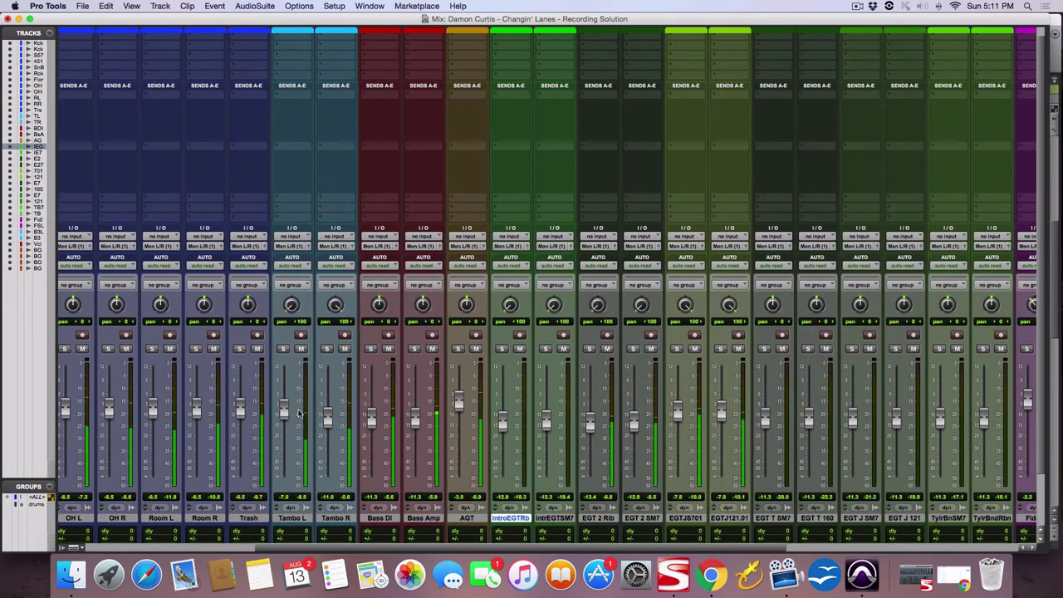
scroll(299, 413, right, 10)
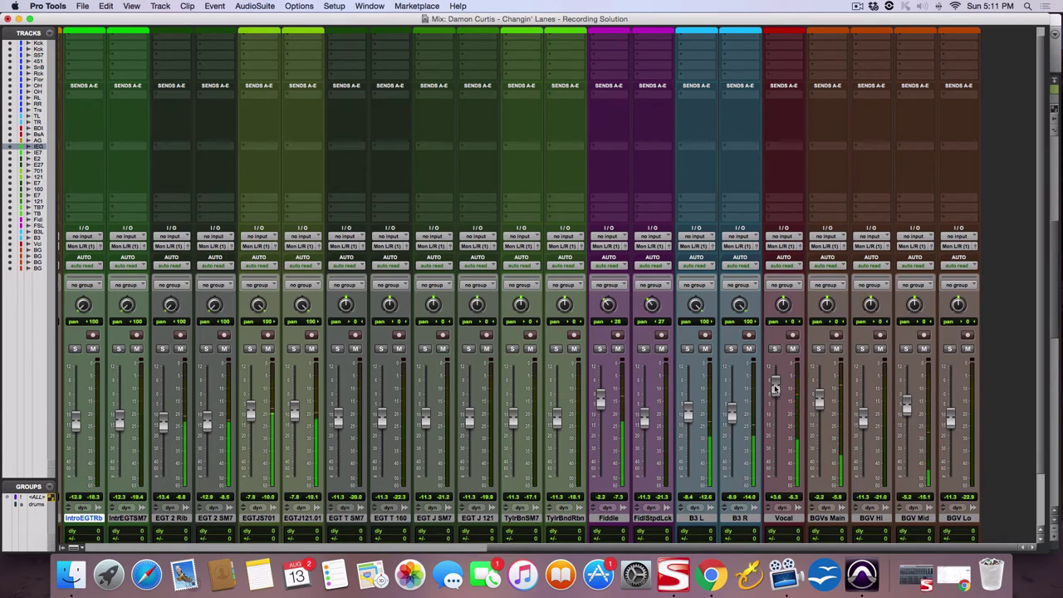
drag(826, 304, 825, 309)
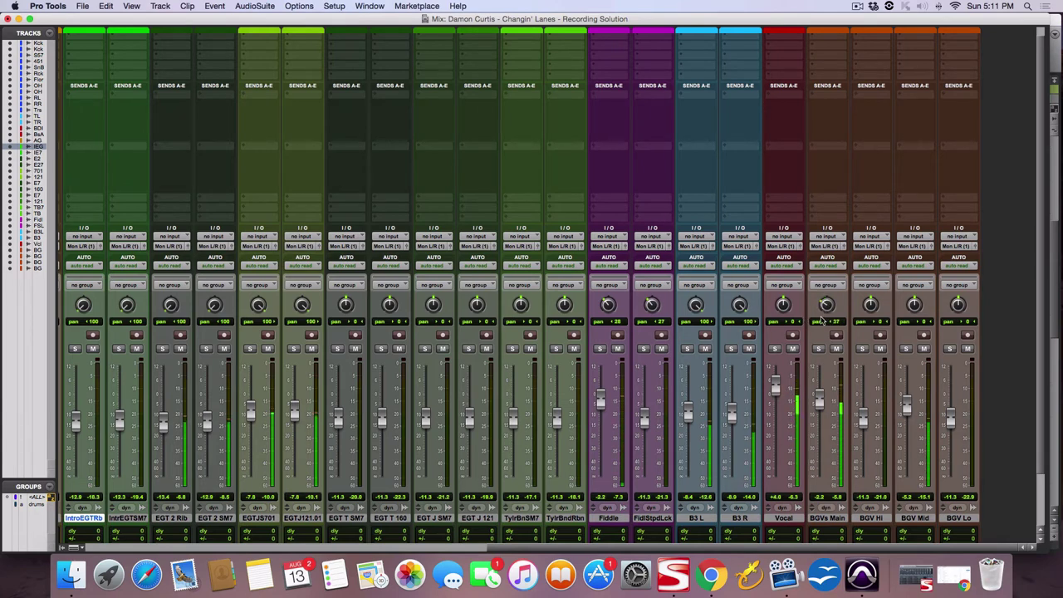
- Solo Vocal, BGVs Main and BGV Mid, pan BGV Mid 43 to the right, and set BGVs Main to -0.6 dB
drag(819, 400, 819, 393)
click(775, 348)
click(818, 348)
click(906, 348)
drag(913, 304, 918, 306)
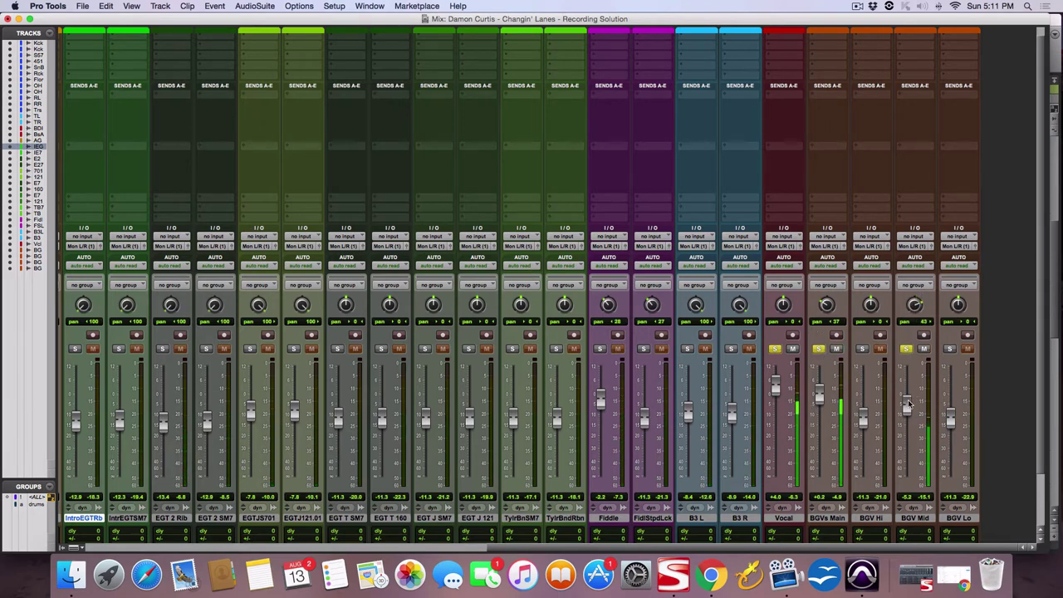
drag(818, 397, 818, 401)
- Add BGV Hi to the soloed vocals, play from the end of the third chorus, and set BGV Hi to -6.5 dB
click(862, 348)
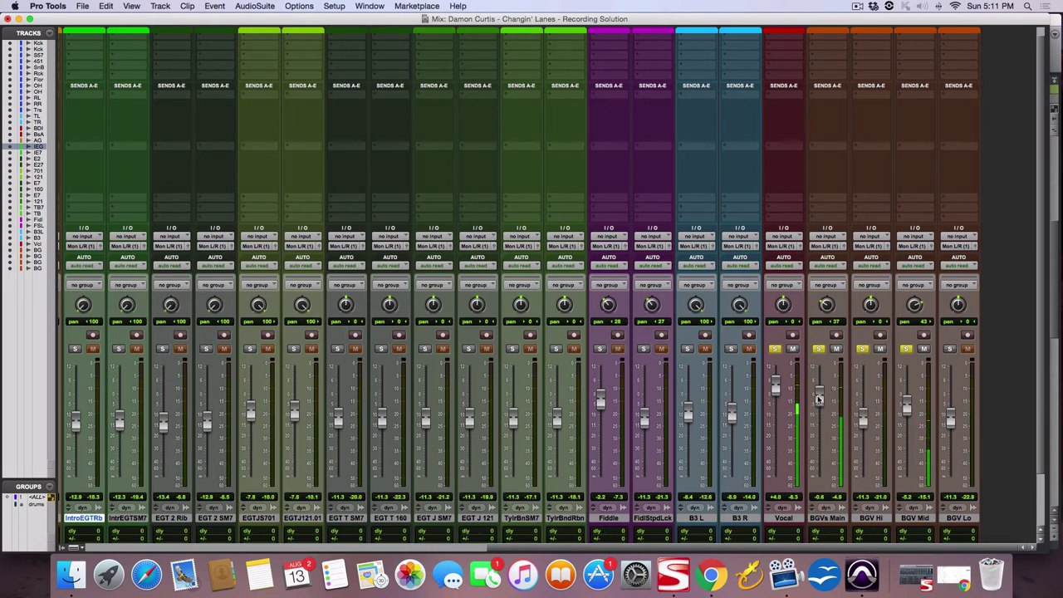
key(super+equal)
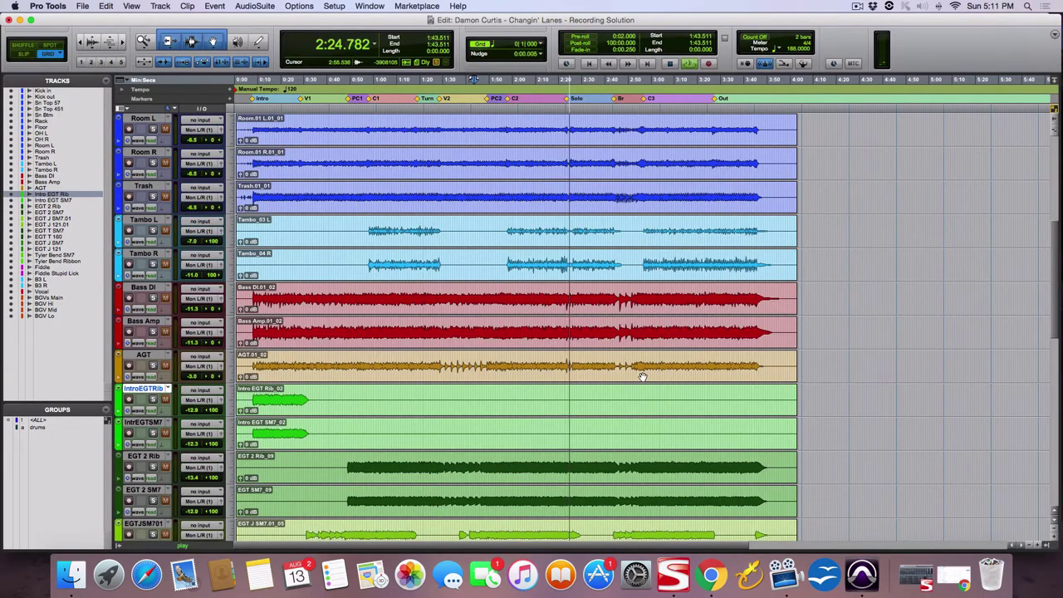
scroll(645, 377, down, 10)
scroll(644, 377, down, 2)
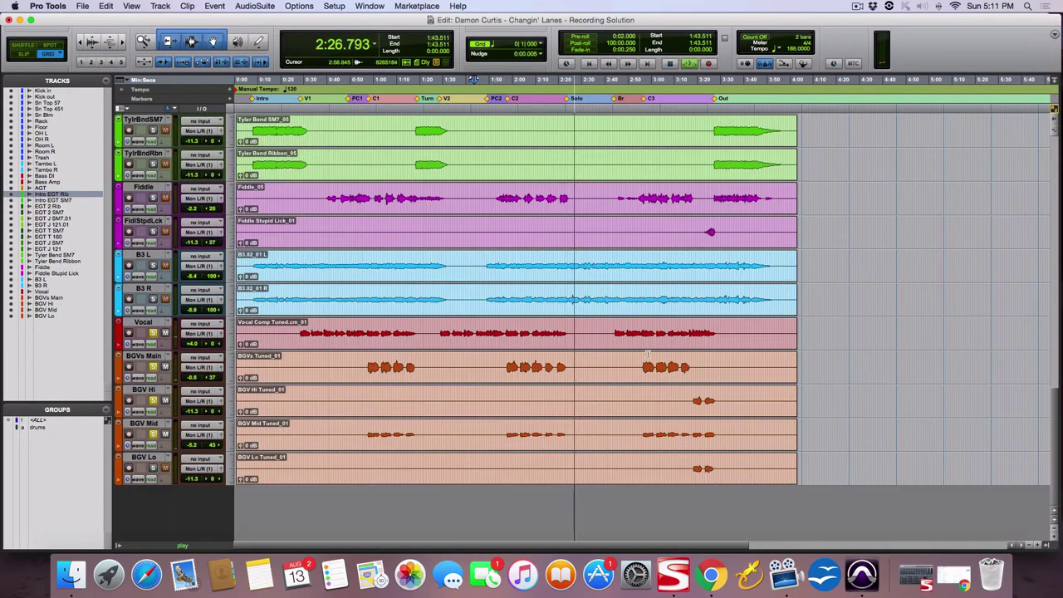
click(680, 363)
key(space)
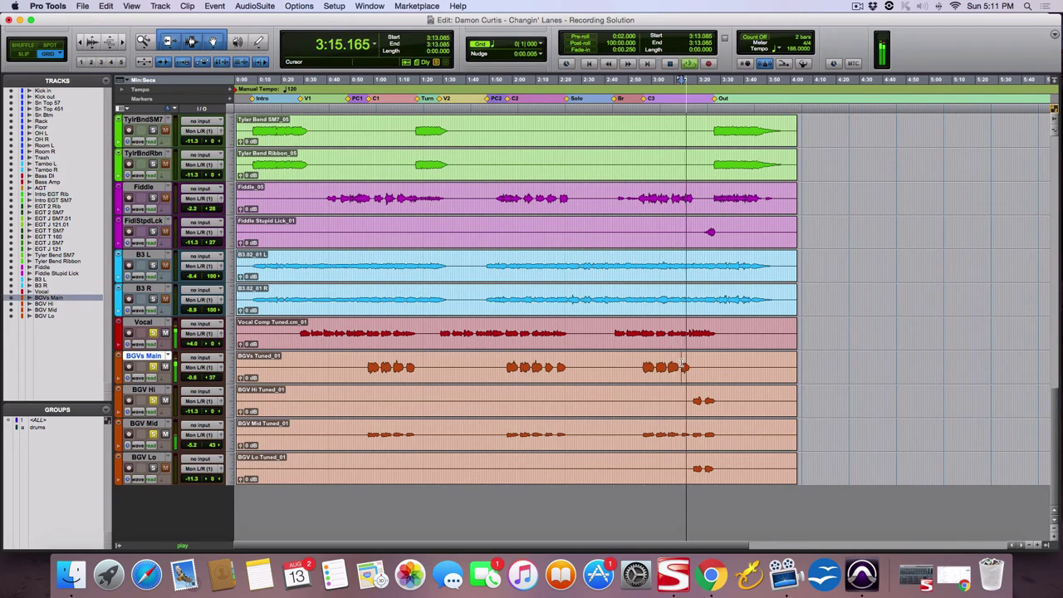
key(super+equal)
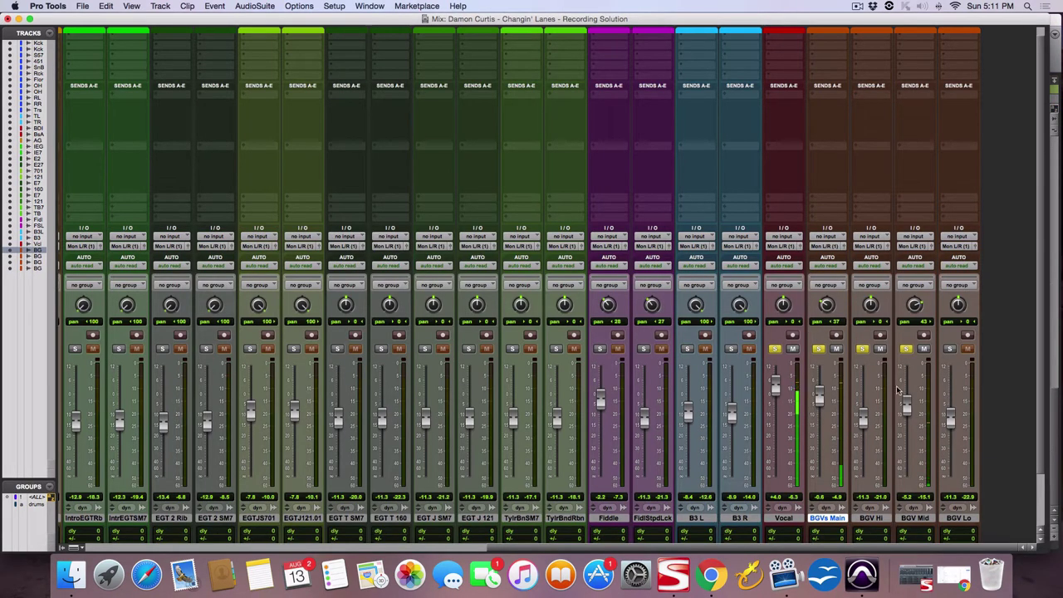
drag(870, 416, 862, 404)
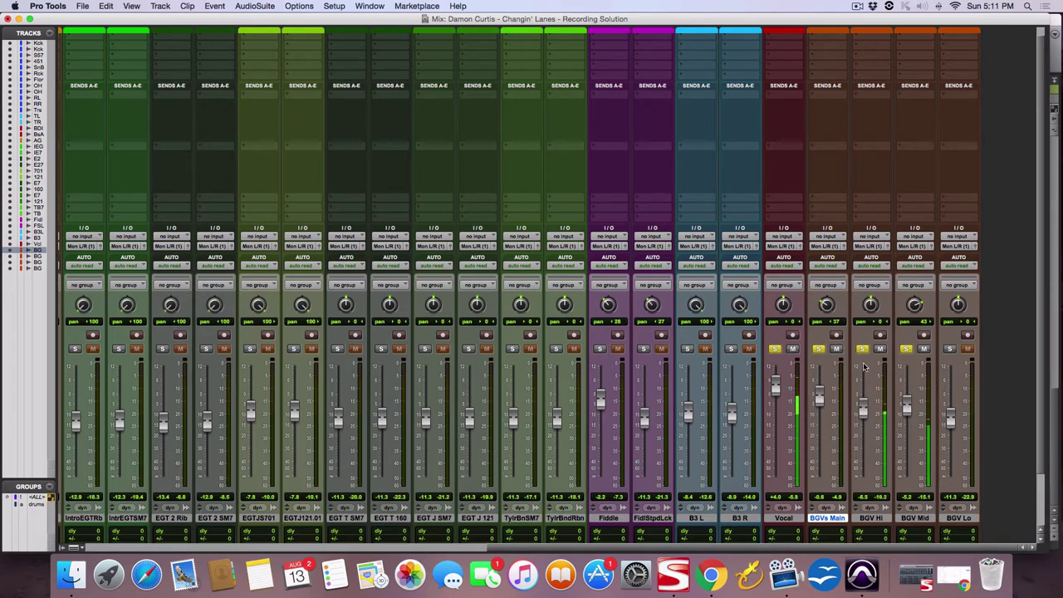
- Take BGV Mid, BGV Hi, BGVs Main and Vocal out of solo
click(905, 348)
click(862, 348)
click(818, 348)
click(775, 348)
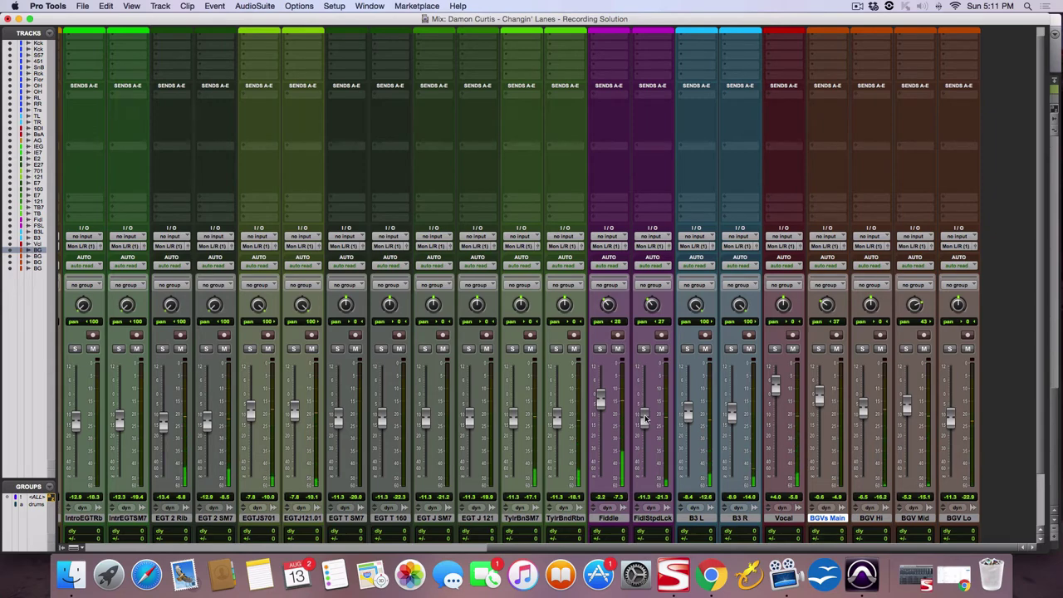
- Play from just before the Fiddle Stupid Lick part and set that track's fader to -5.4 dB
key(super+equal)
key(space)
click(702, 230)
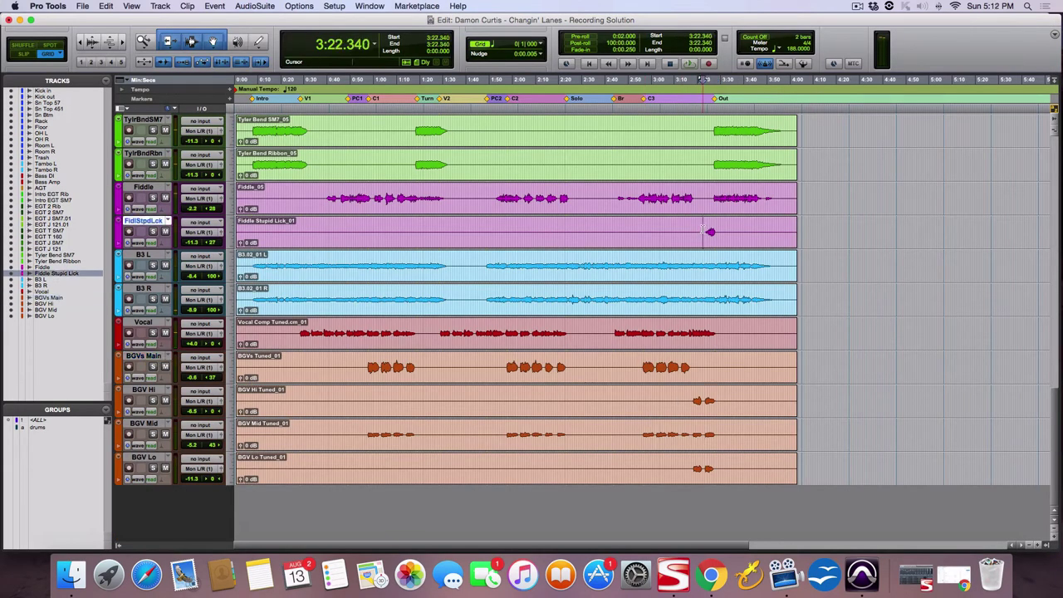
key(super+equal)
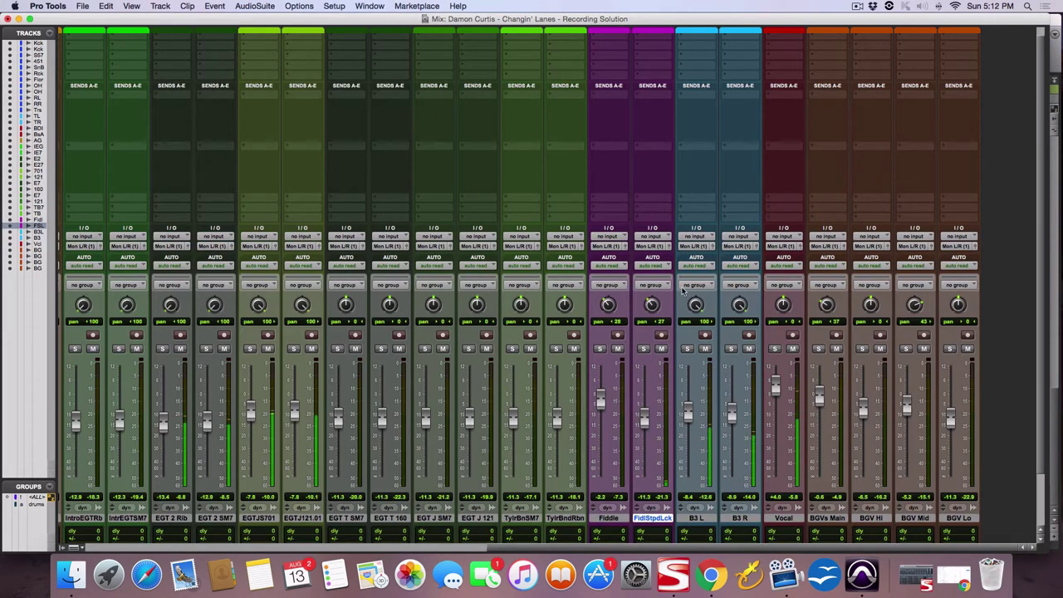
drag(645, 421, 650, 411)
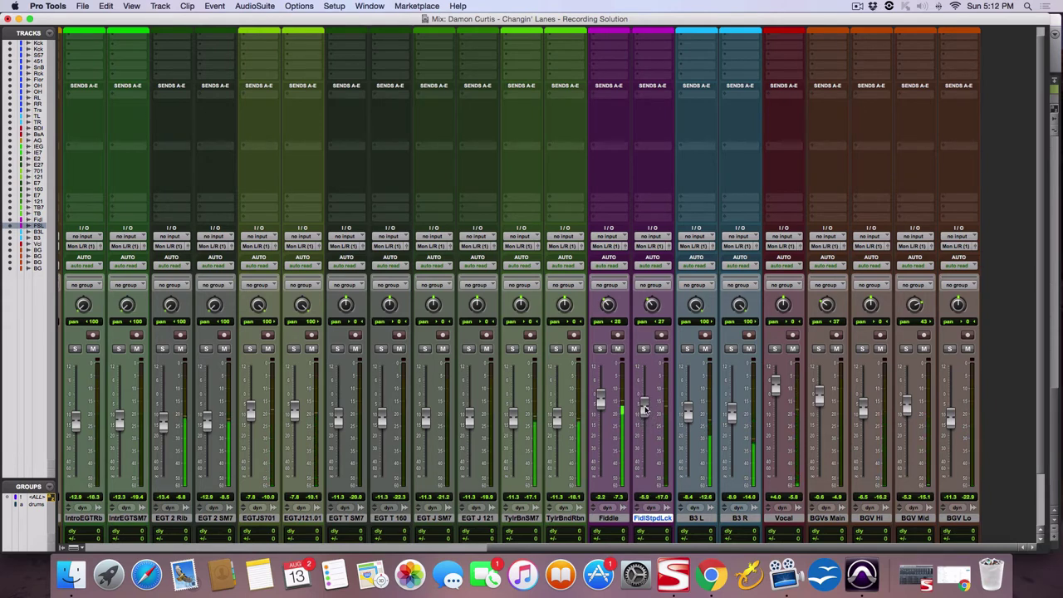
key(super+equal)
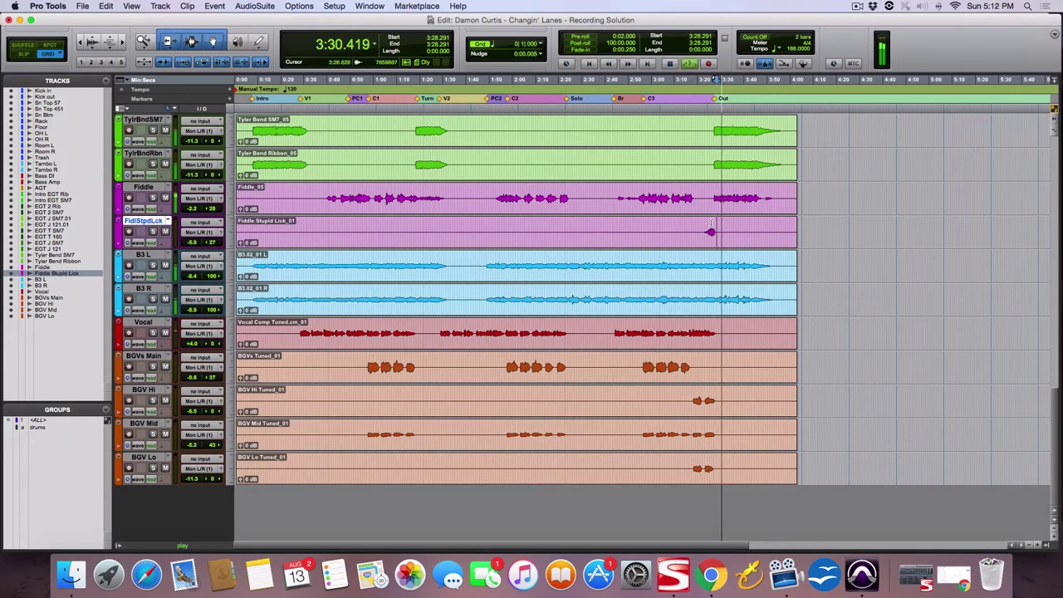
key(super+equal)
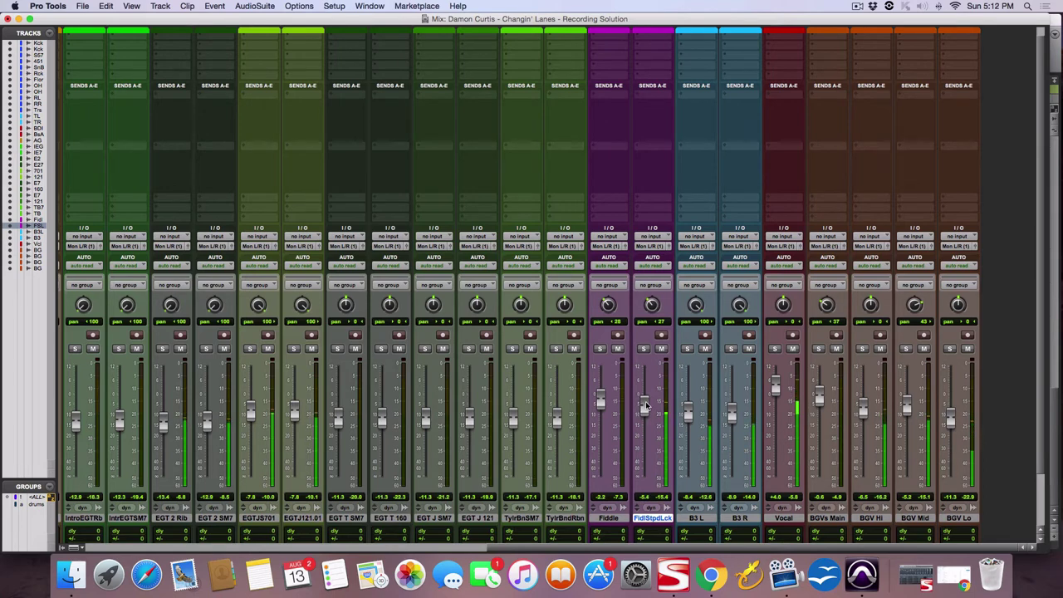
scroll(558, 406, left, 3)
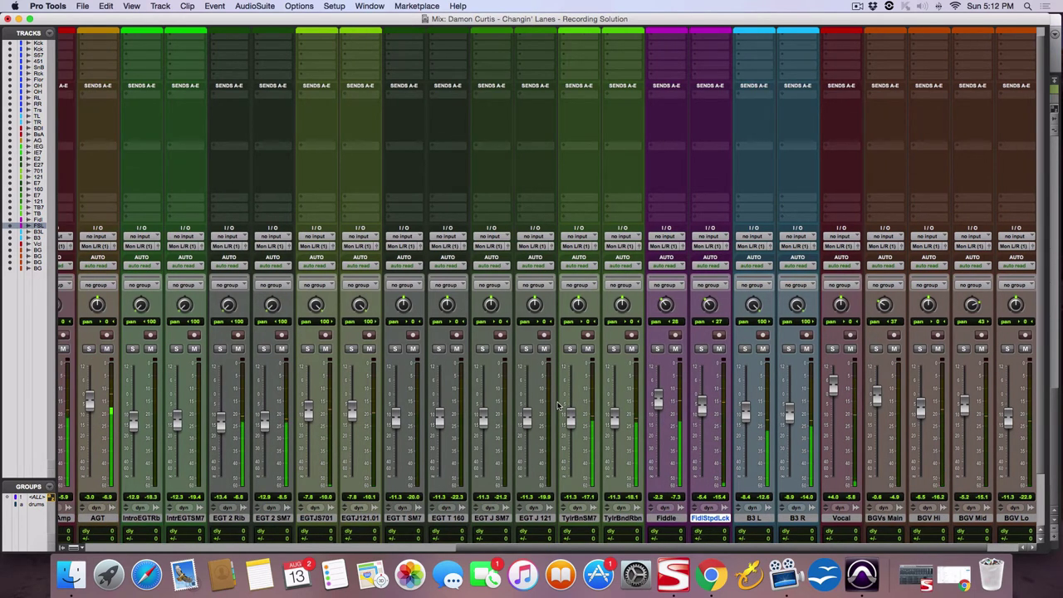
scroll(558, 405, left, 2)
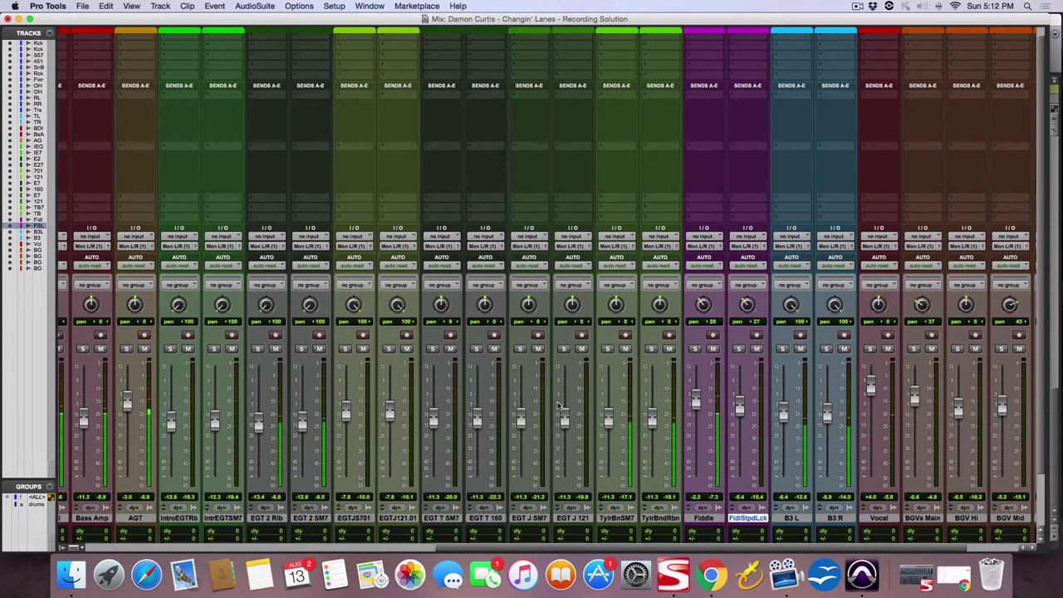
scroll(473, 390, left, 20)
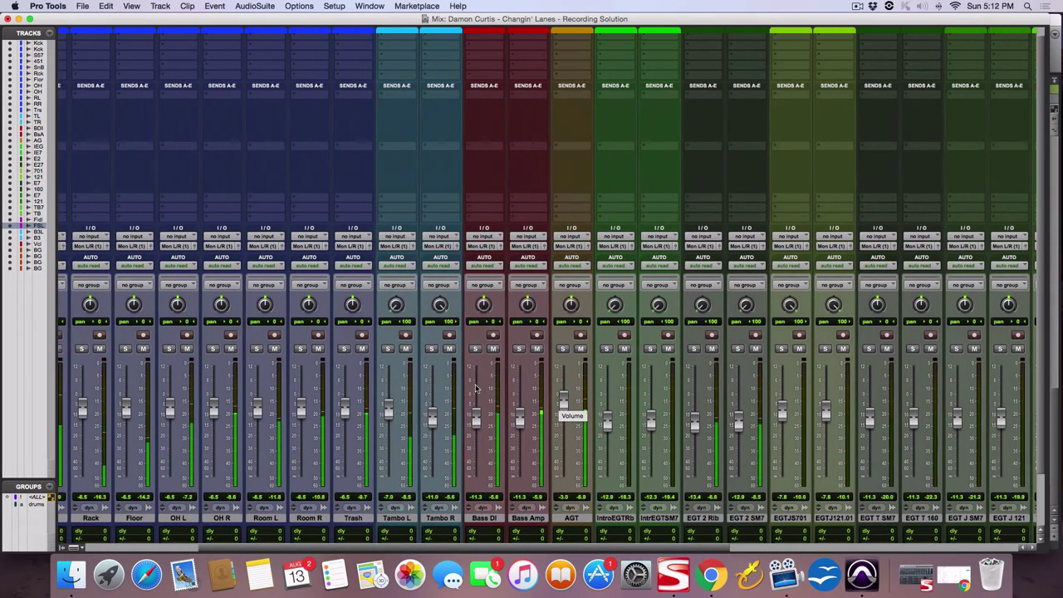
scroll(478, 386, right, 6)
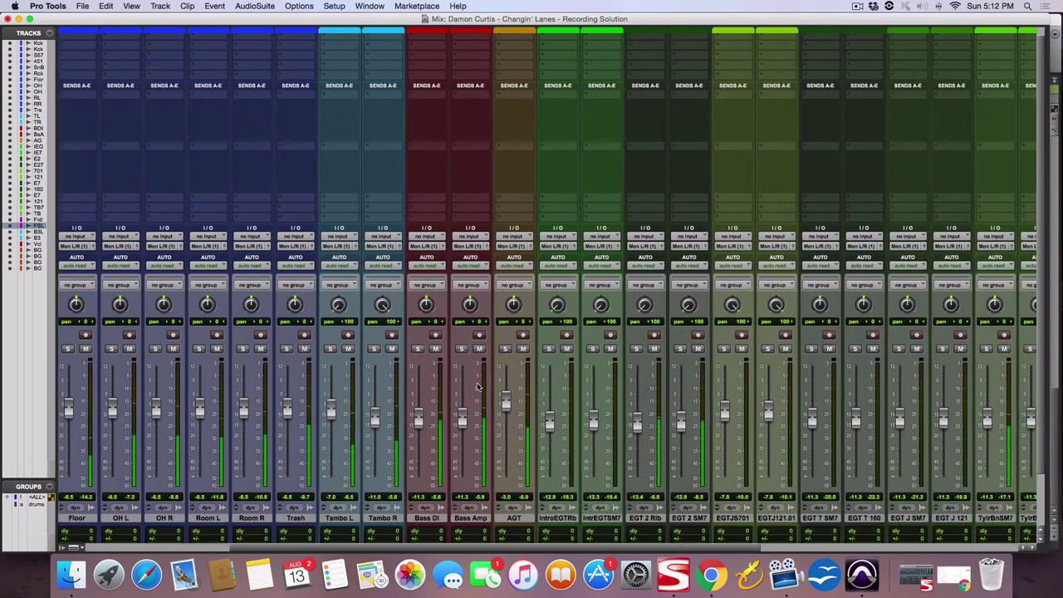
scroll(408, 392, right, 4)
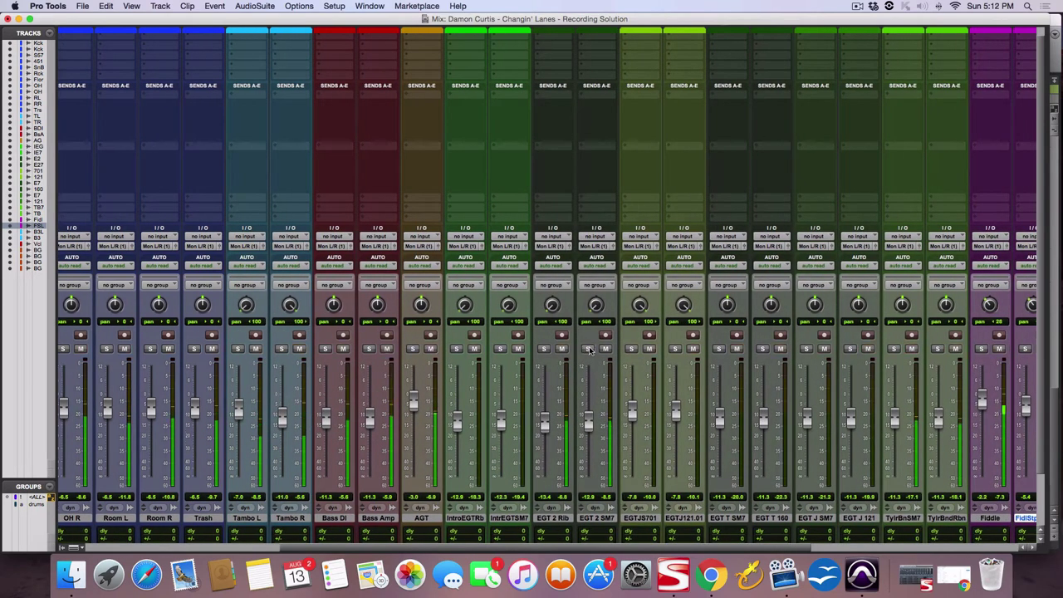
scroll(590, 350, right, 6)
click(807, 348)
mouse_move(809, 422)
mouse_down()
mouse_move(765, 417)
mouse_move(813, 413)
mouse_up()
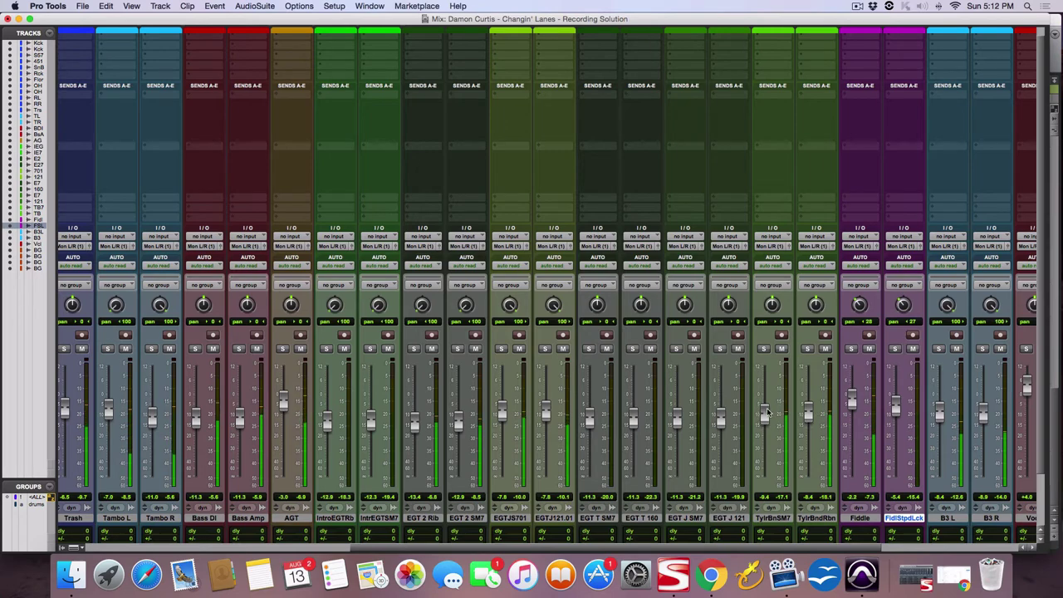
key(super+equal)
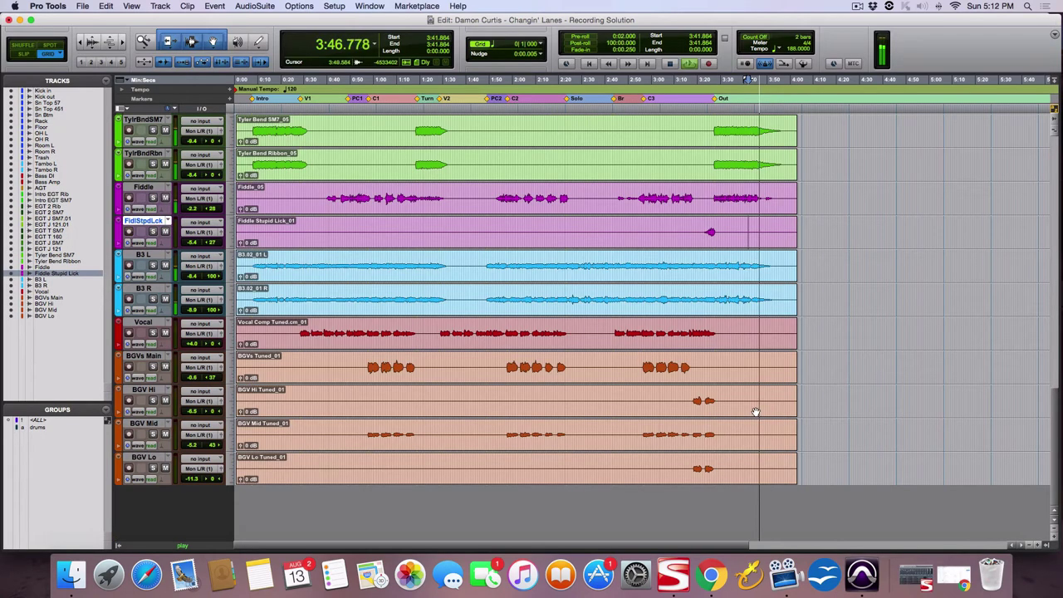
click(708, 155)
key(super+equal)
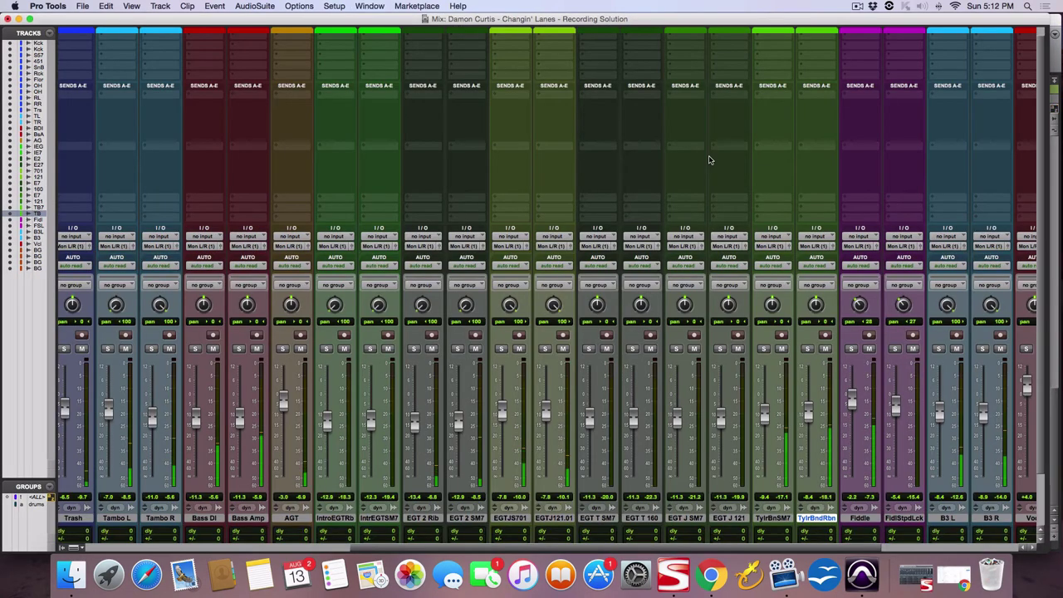
key(super+equal)
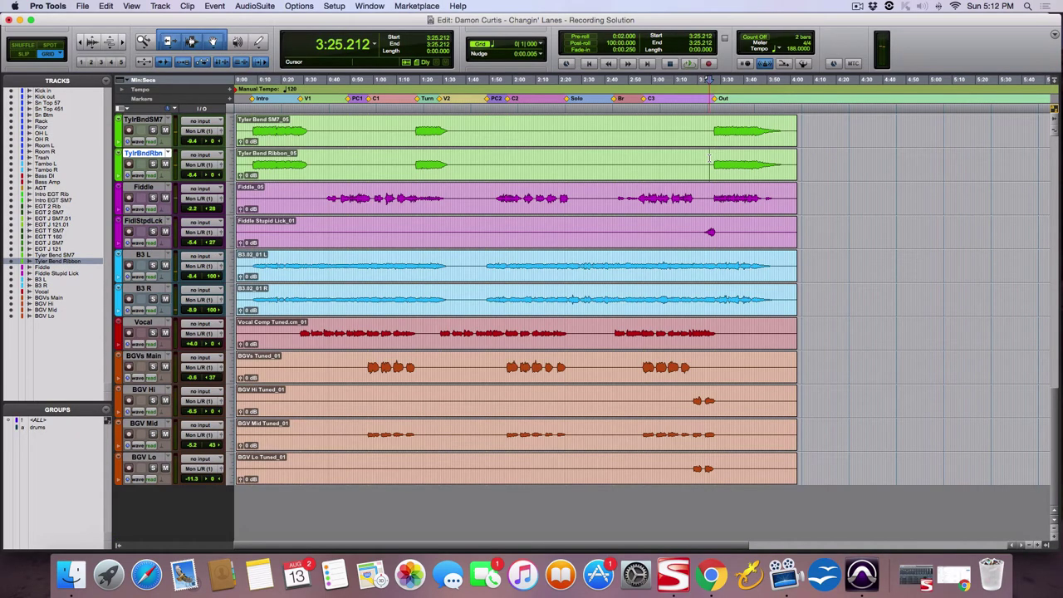
key(super+equal)
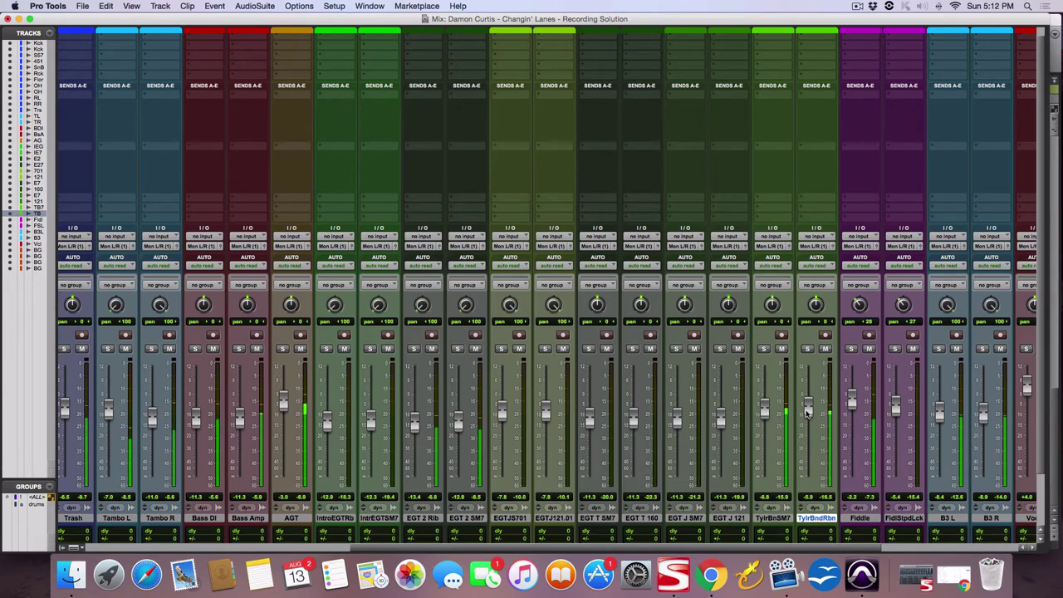
- Play from the solo and set EGT J SM7 to -9.9 dB, EGT J 121 to -10.5 dB, B3 L to -8.1 dB and B3 R to -8.4 dB
key(super+equal)
scroll(458, 278, up, 5)
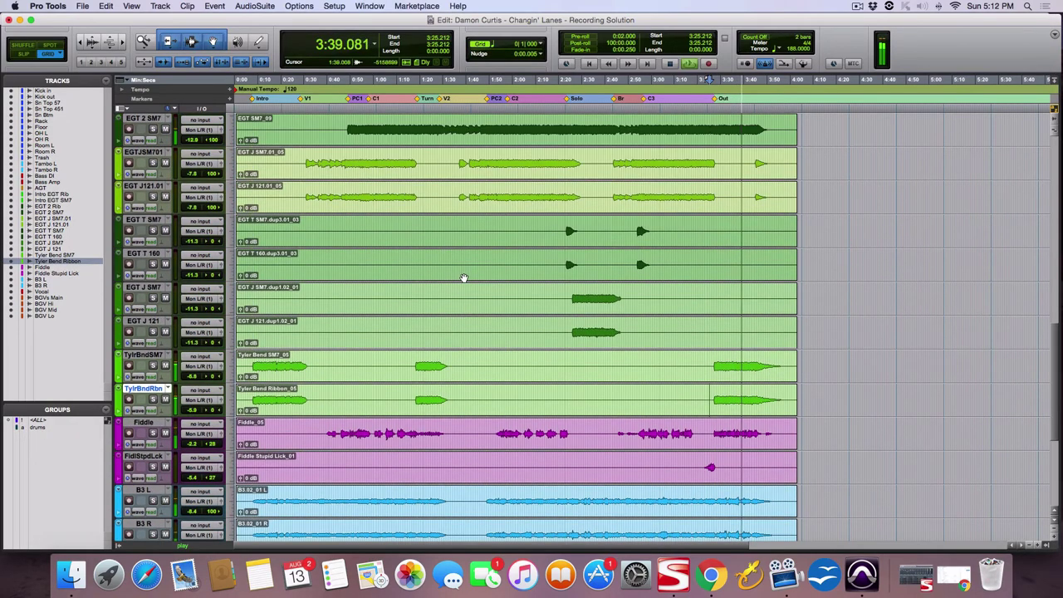
key(space)
click(572, 292)
key(space)
key(super+equal)
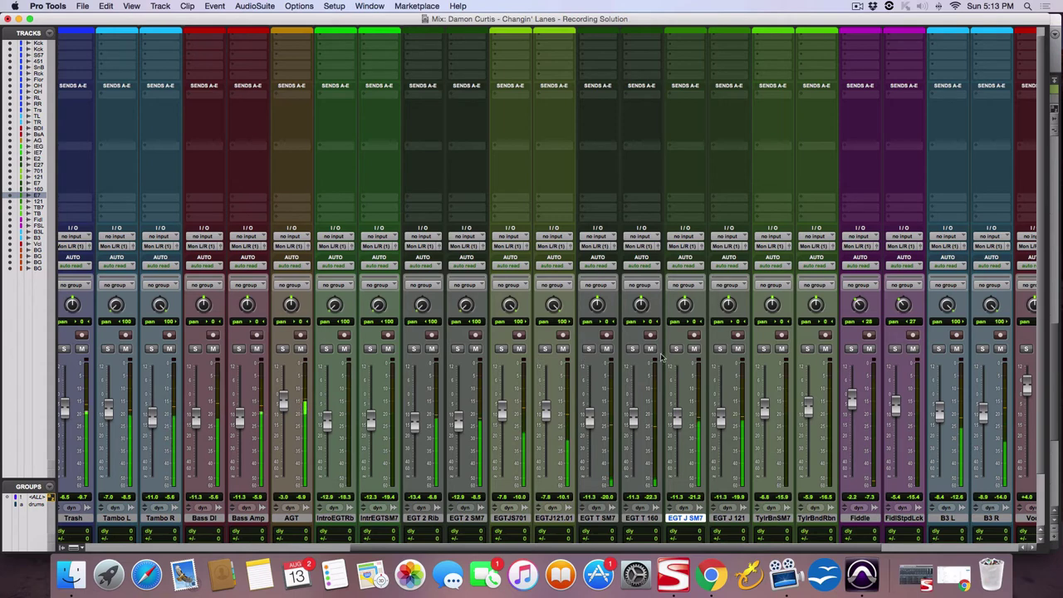
drag(677, 418, 677, 414)
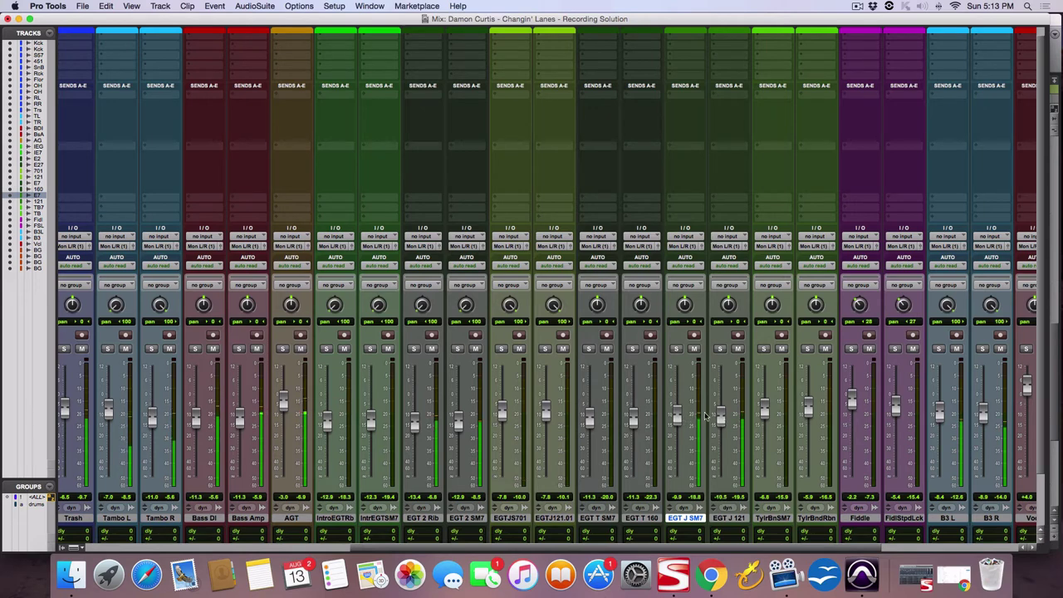
scroll(622, 412, right, 6)
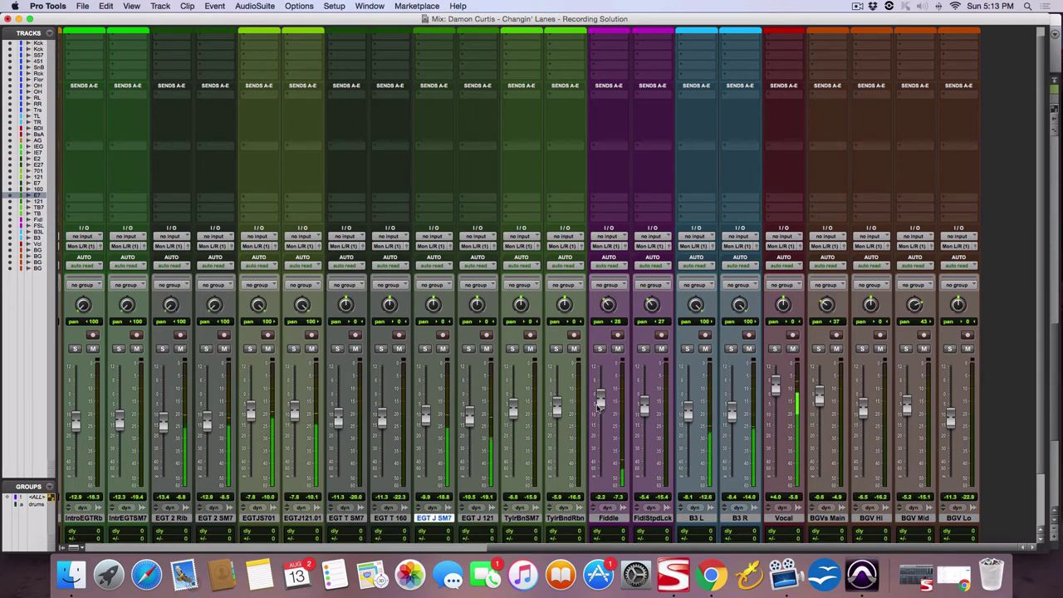
- Raise the EGT T SM7 and EGT T 160 faders to -8.9 dB each
key(super+equal)
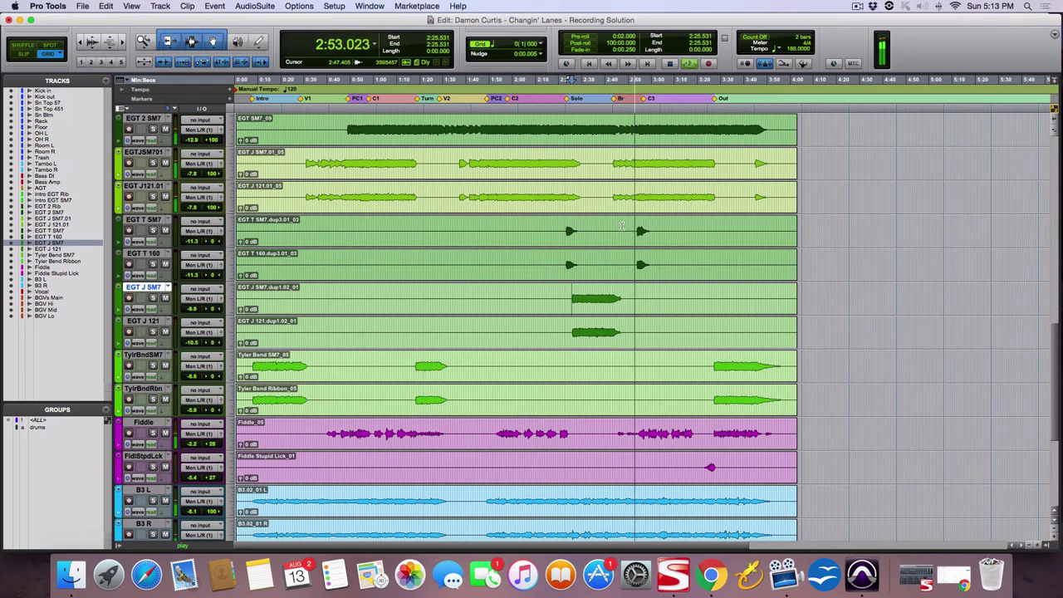
key(super+equal)
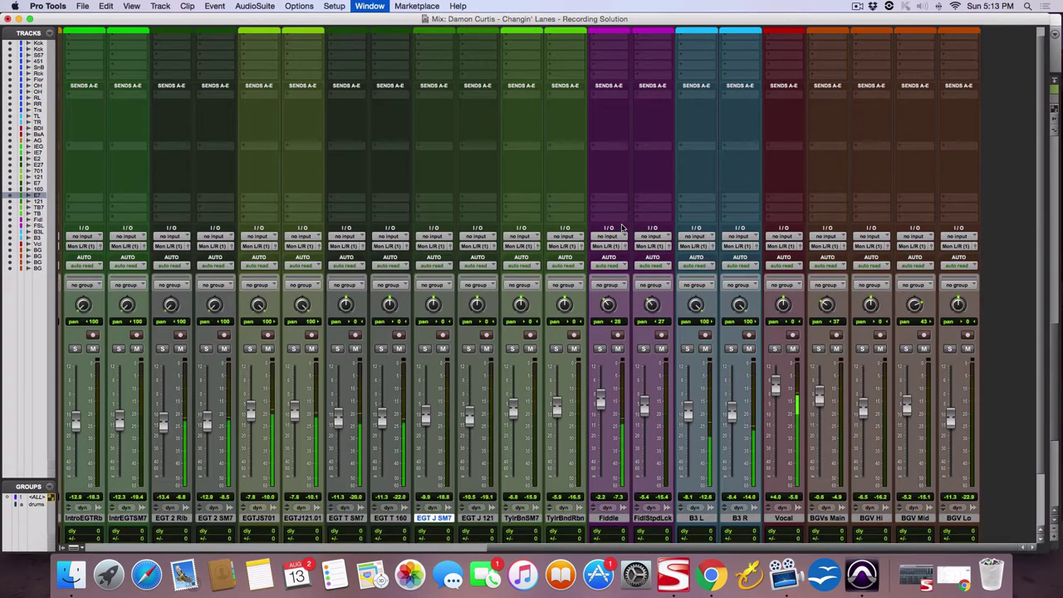
drag(339, 418, 381, 412)
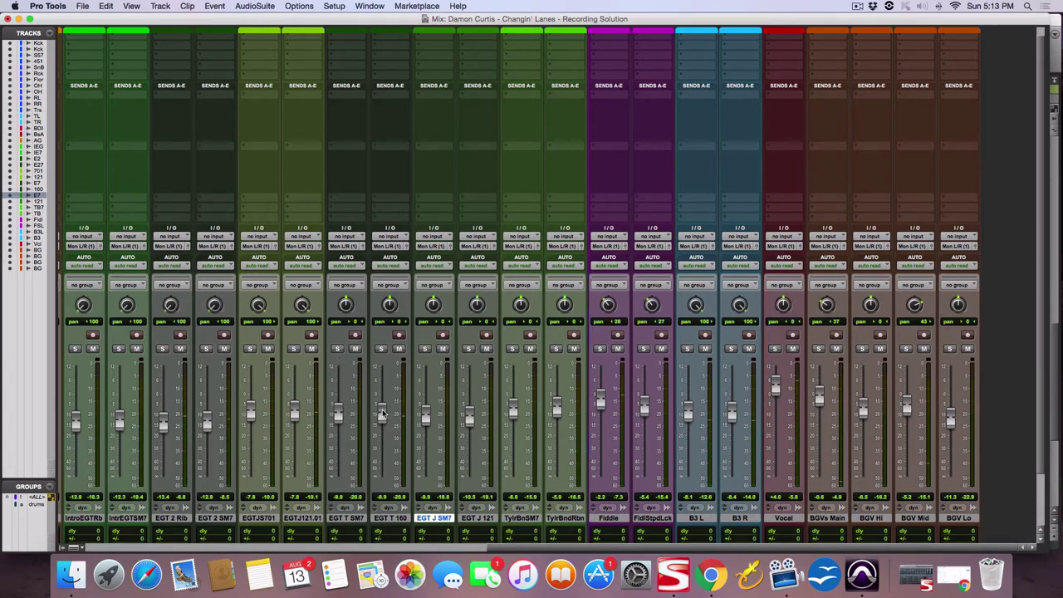
- Audition the EGT T SM7 and EGT T 160 tracks from the start of the solo section, both soloed and in the full mix
key(super+equal)
click(565, 224)
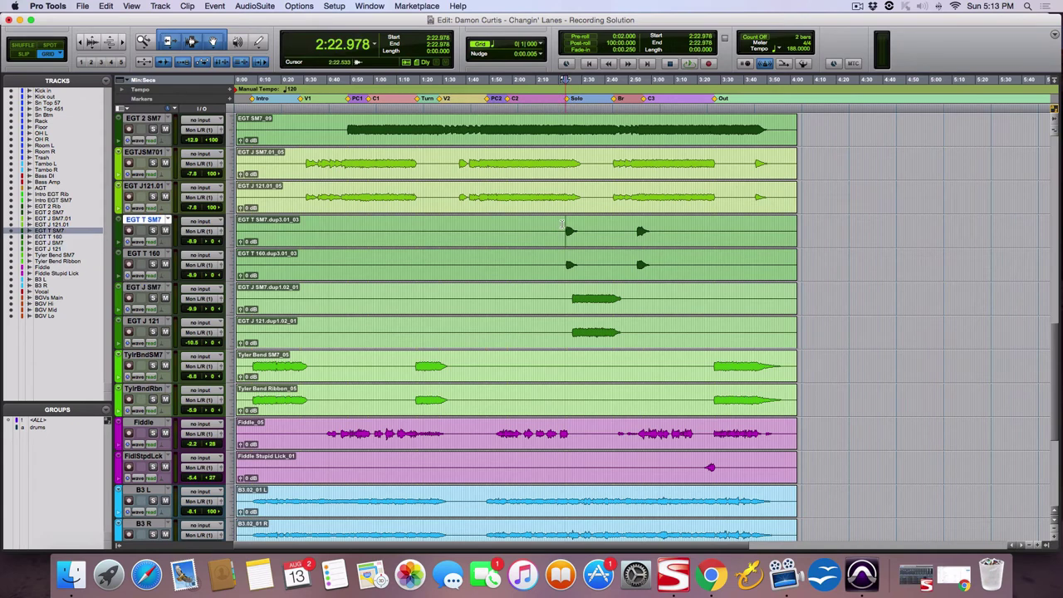
click(152, 230)
key(space)
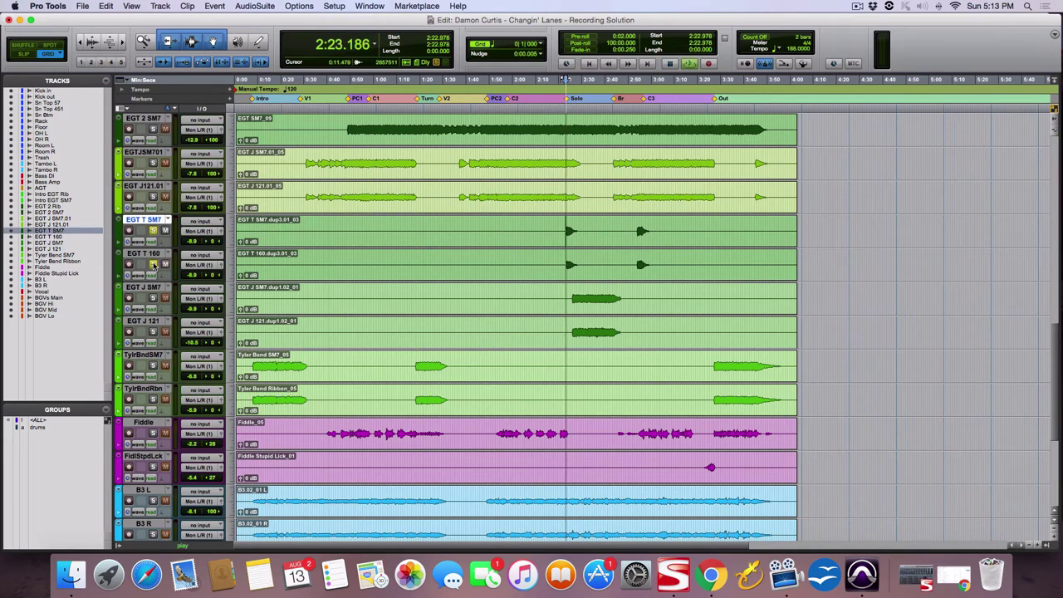
key(space)
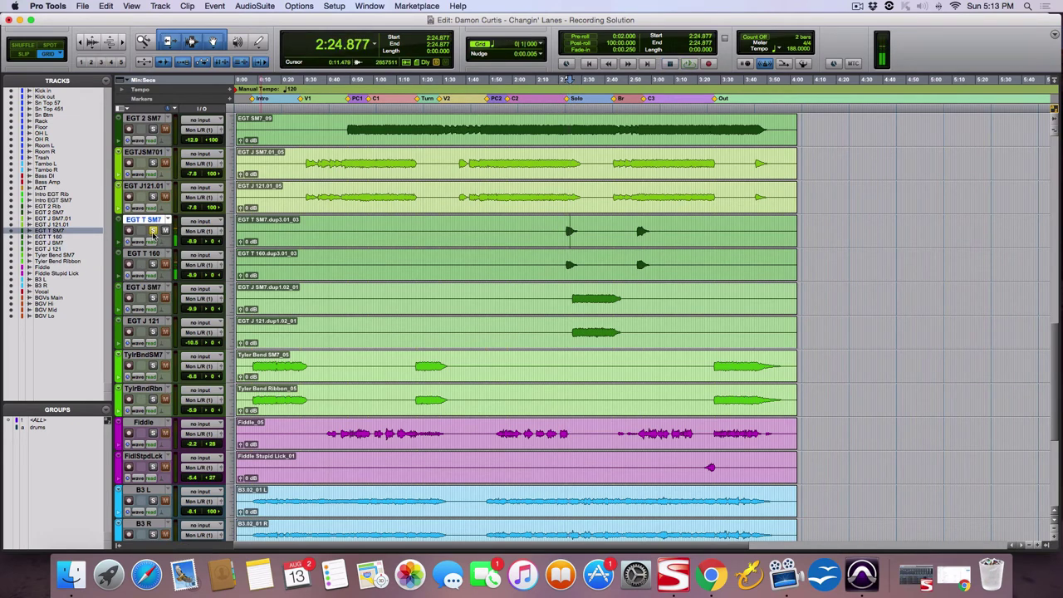
key(super+equal)
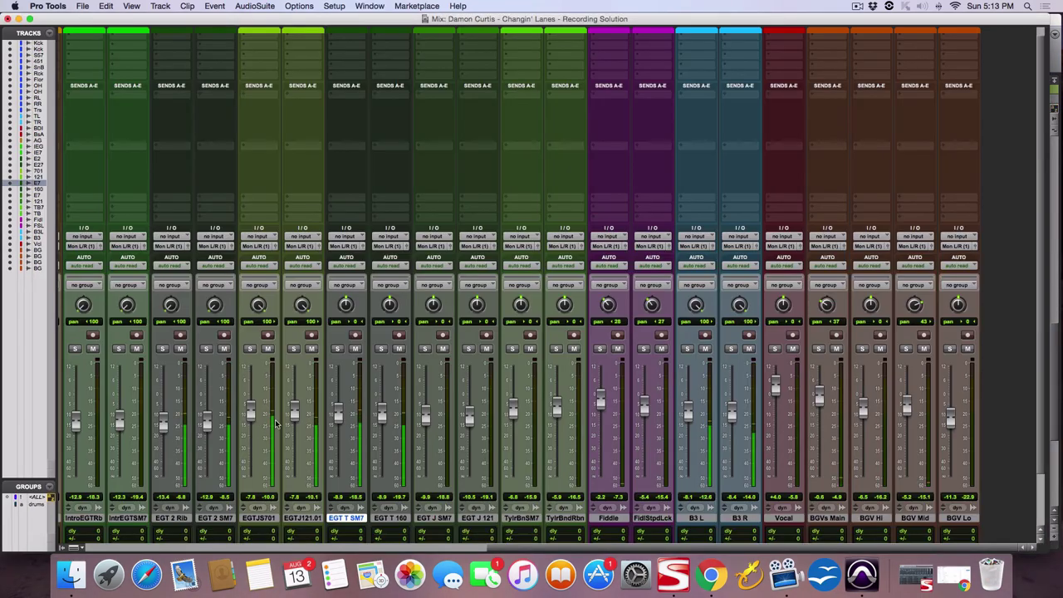
click(338, 348)
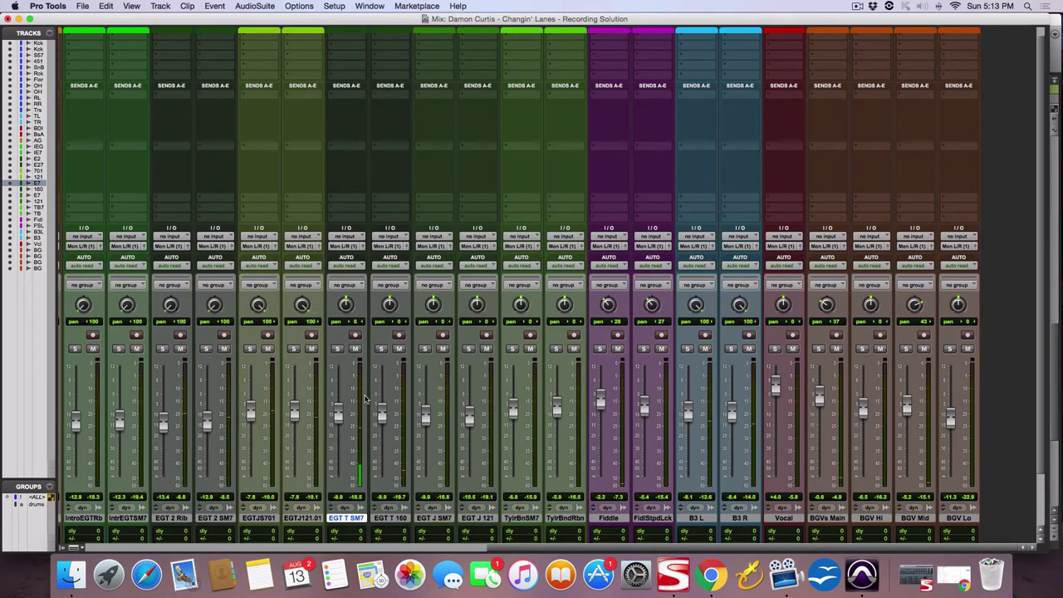
key(space)
key(super+equal)
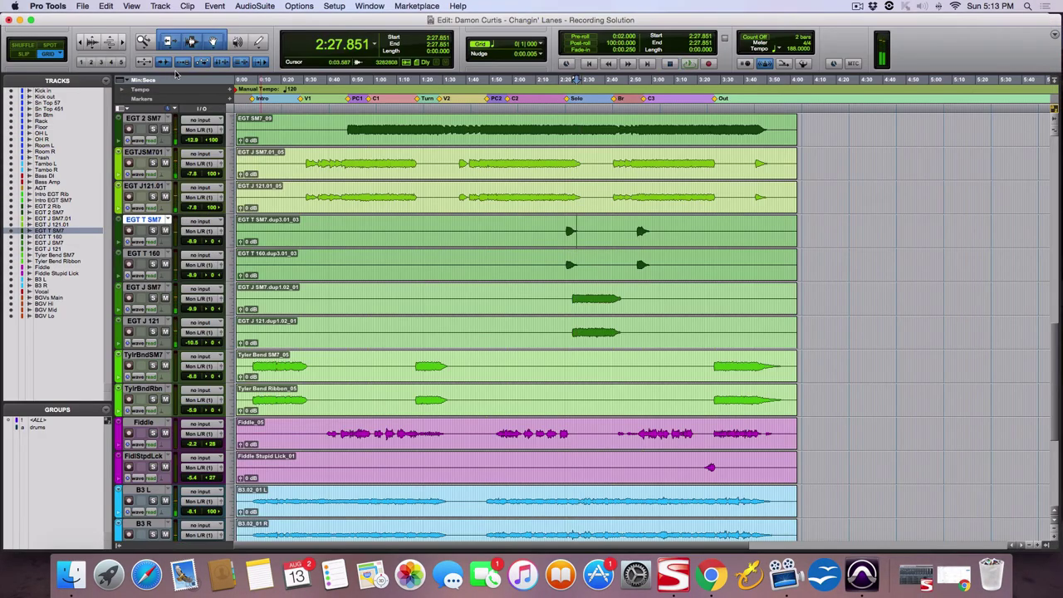
- Play from just before the solo and raise EGT T SM7 to -6.5 dB and EGT T 160 to -6.8 dB
click(567, 234)
click(568, 234)
key(space)
click(564, 225)
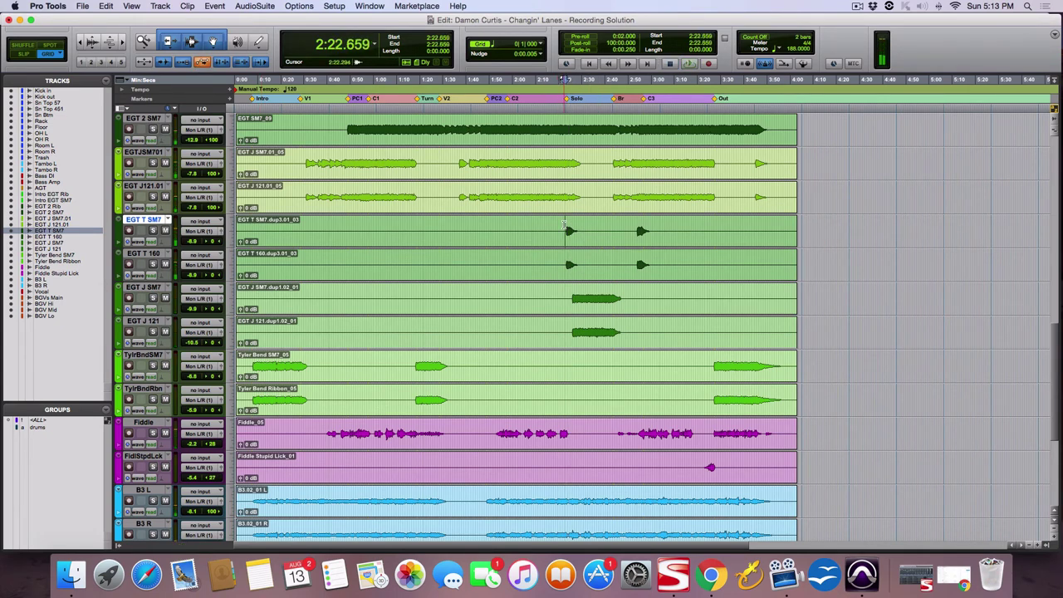
key(super+equal)
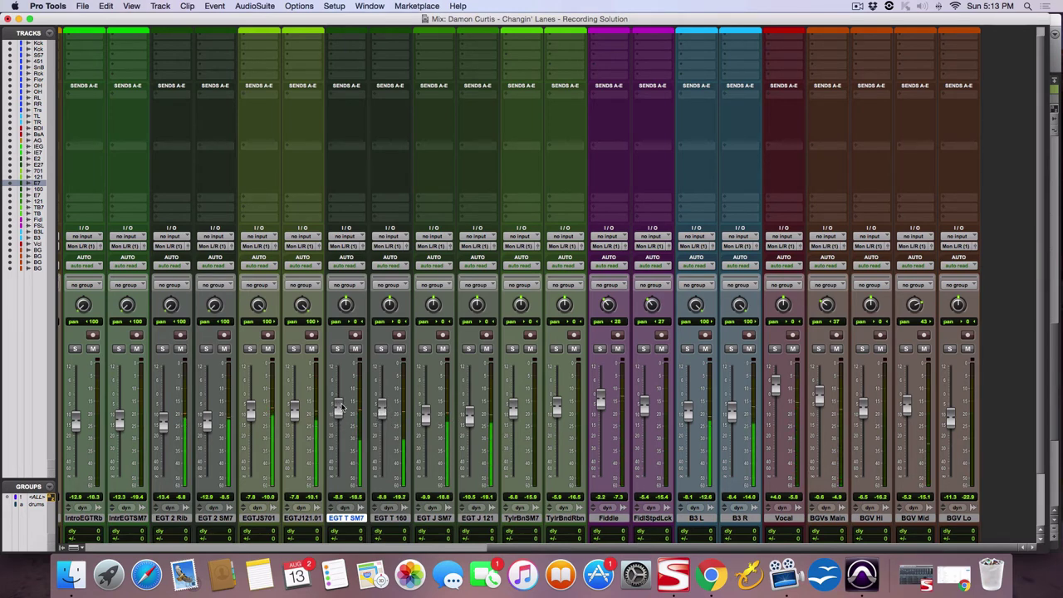
key(super+equal)
key(space)
key(space)
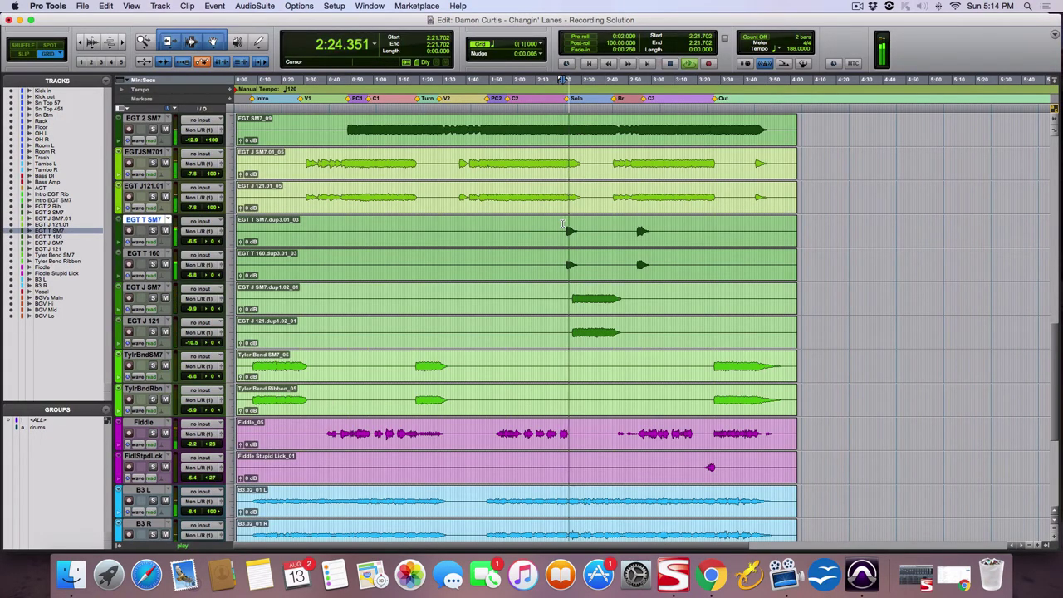
- Play from the end of the bridge and set EGT J SM7.01 to -5.9 dB, EGT J 121.01 to -6.2 dB, Fiddle to -2.7 dB and Vocal to +6.0 dB
click(636, 230)
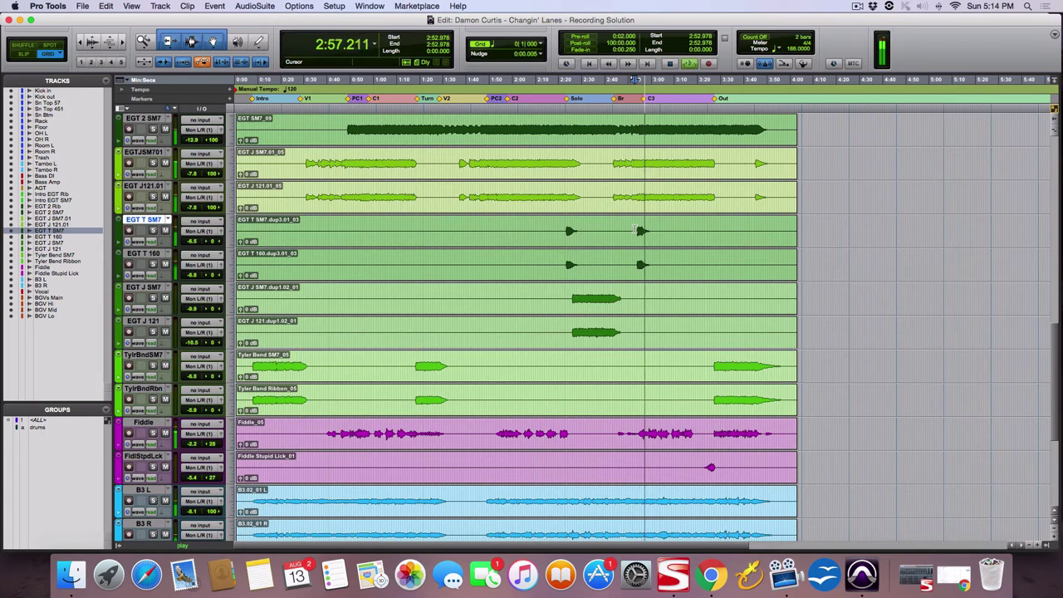
key(super+equal)
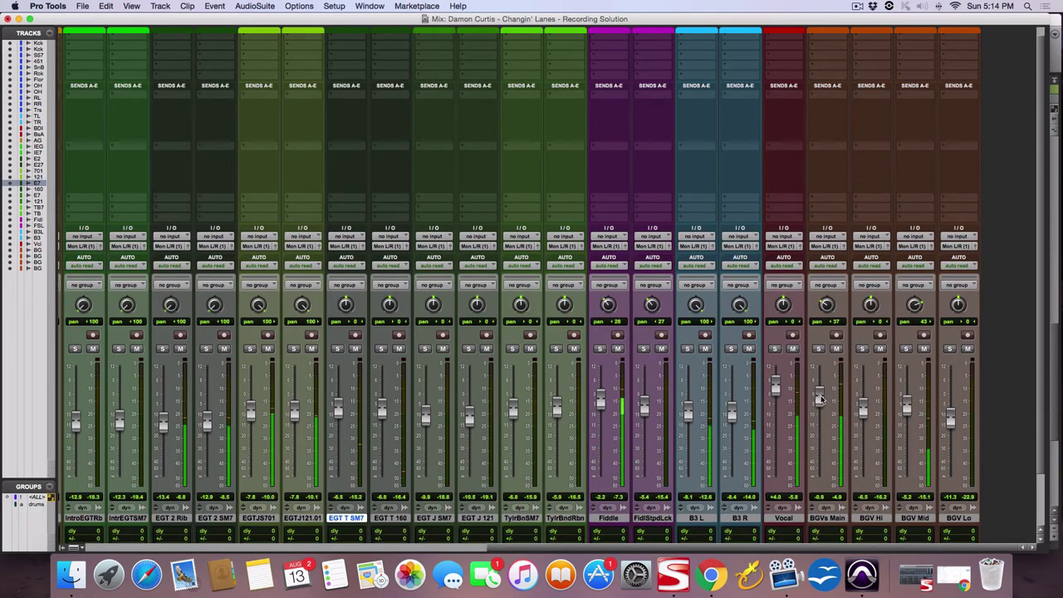
scroll(363, 413, left, 3)
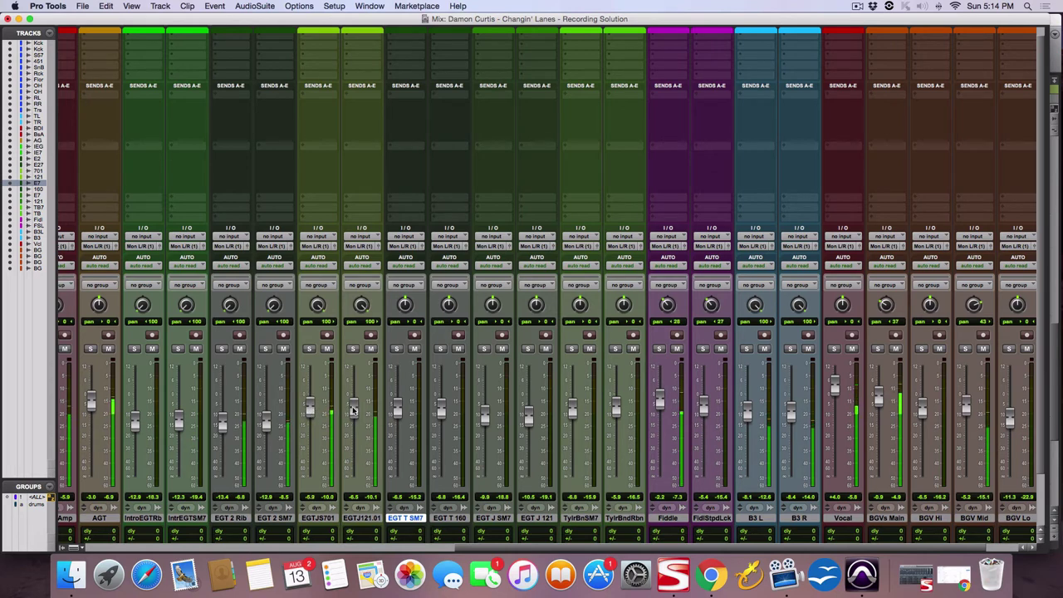
drag(659, 402, 658, 404)
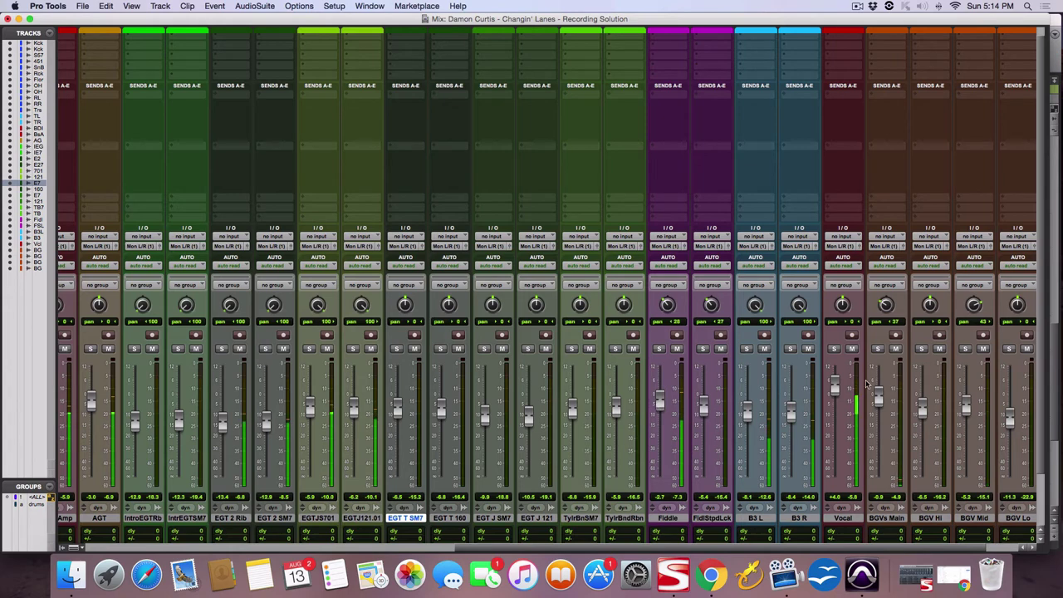
drag(835, 387, 837, 383)
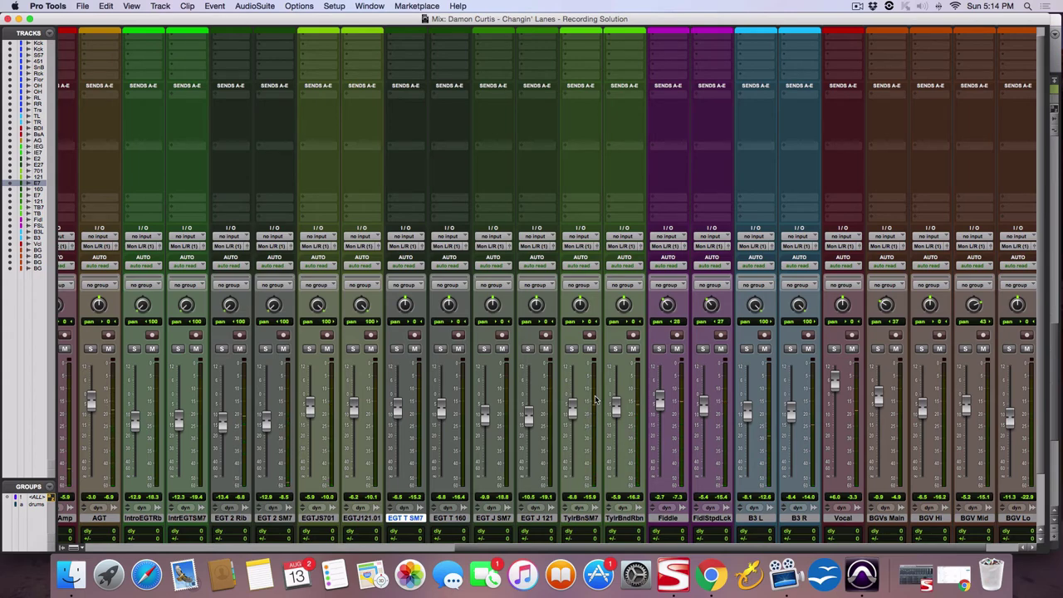
- Pan OH L and Room L 100 left and OH R and Room R 100 right, checking the drums group in solo
scroll(501, 394, left, 10)
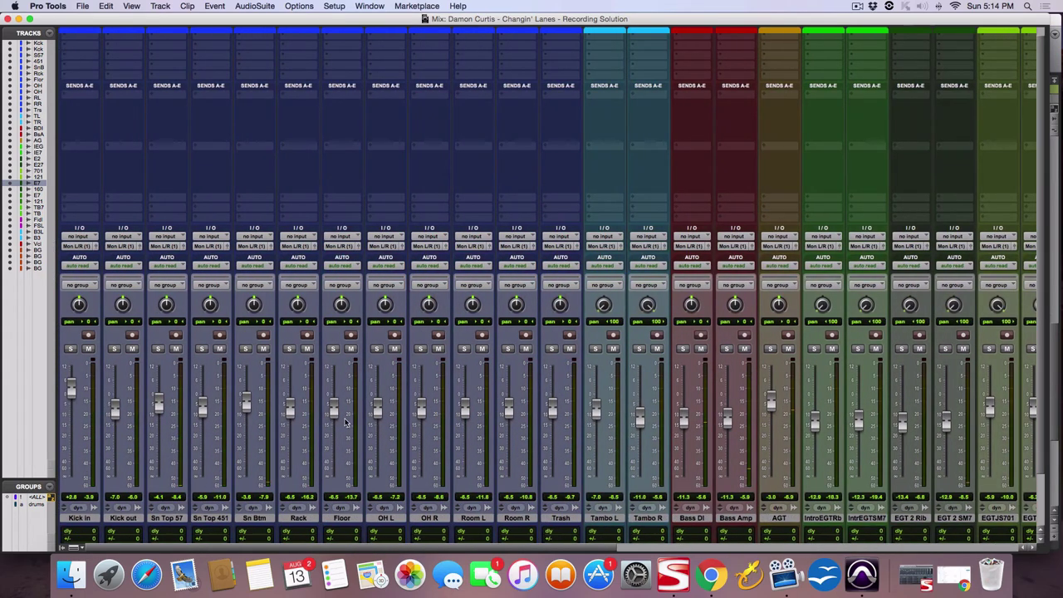
scroll(564, 410, right, 10)
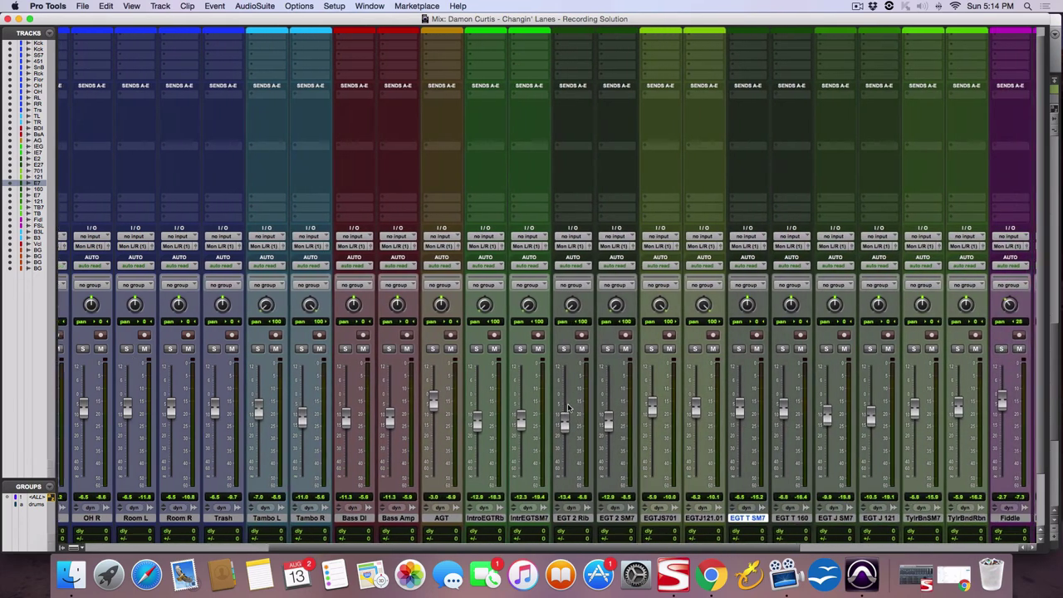
scroll(569, 407, left, 10)
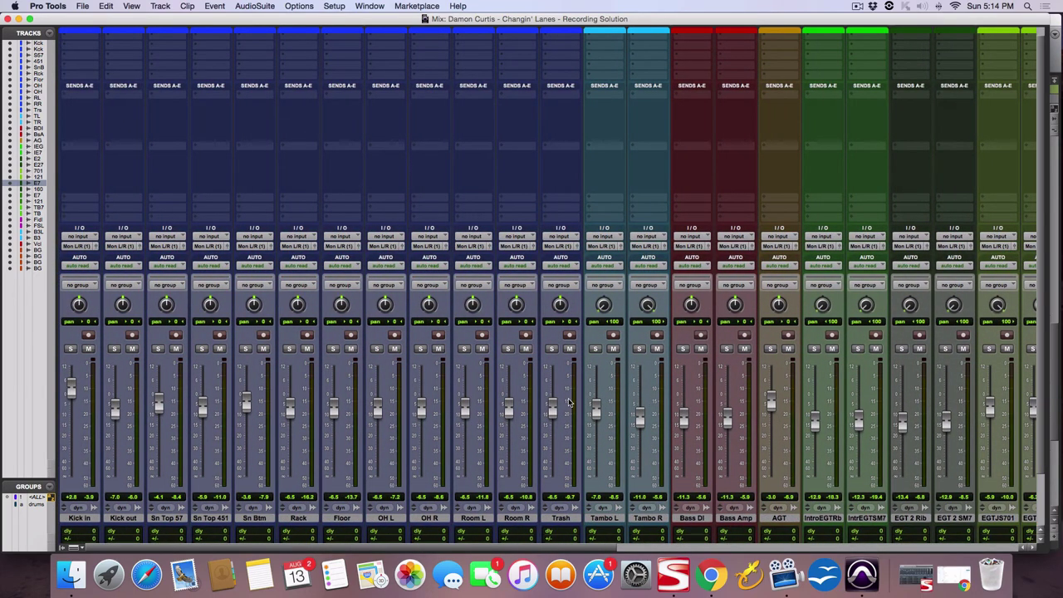
scroll(525, 402, down, 1)
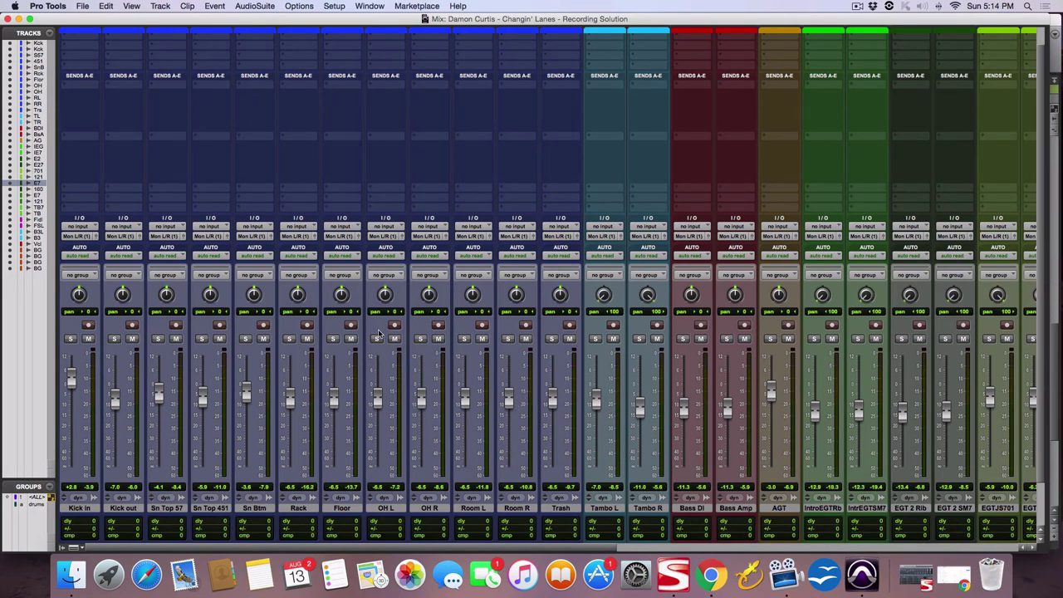
drag(384, 295, 585, 212)
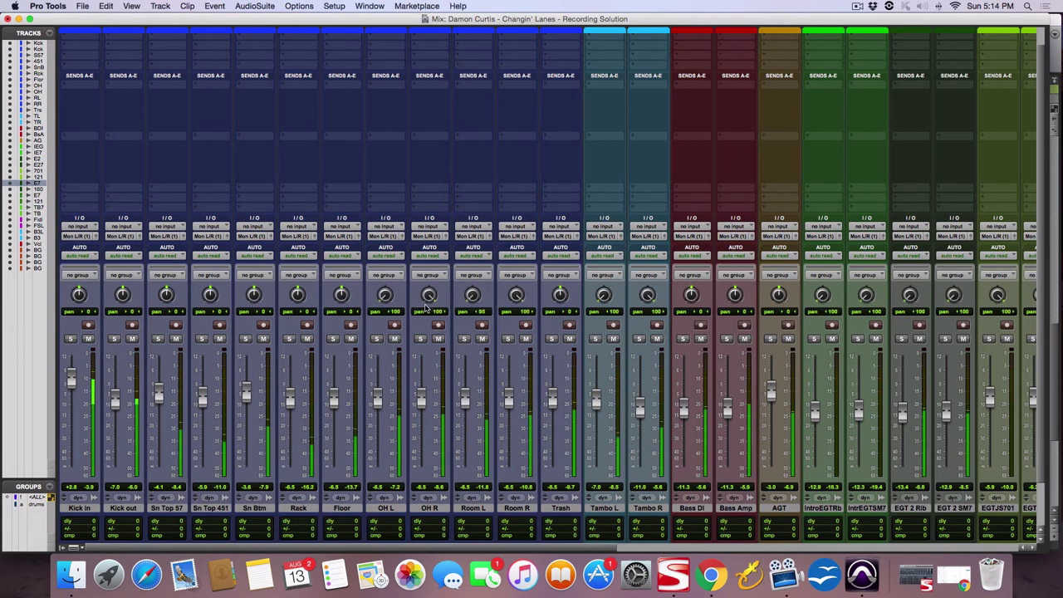
click(377, 338)
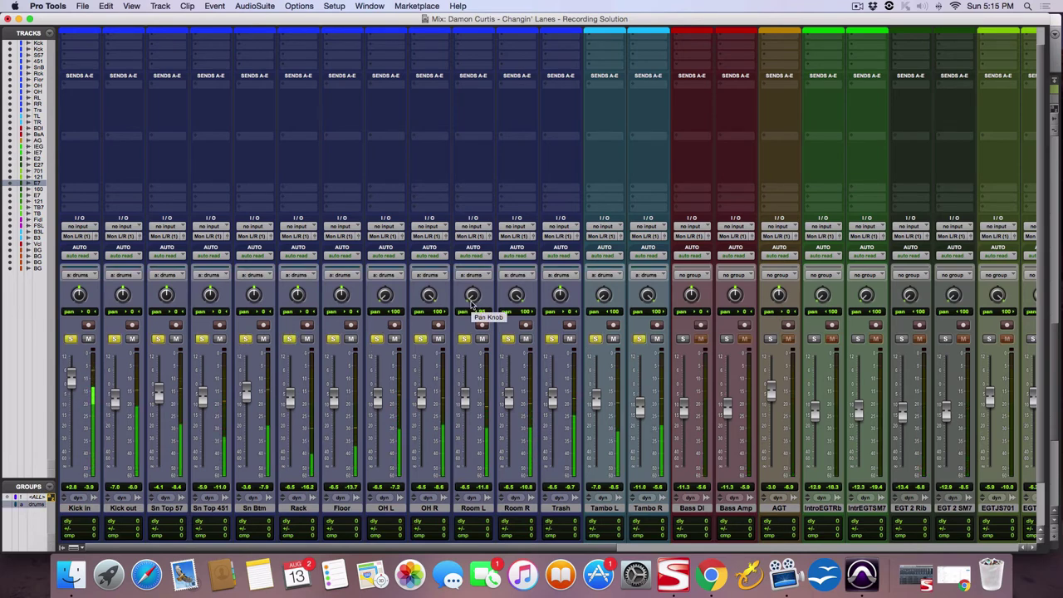
alt+click(517, 295)
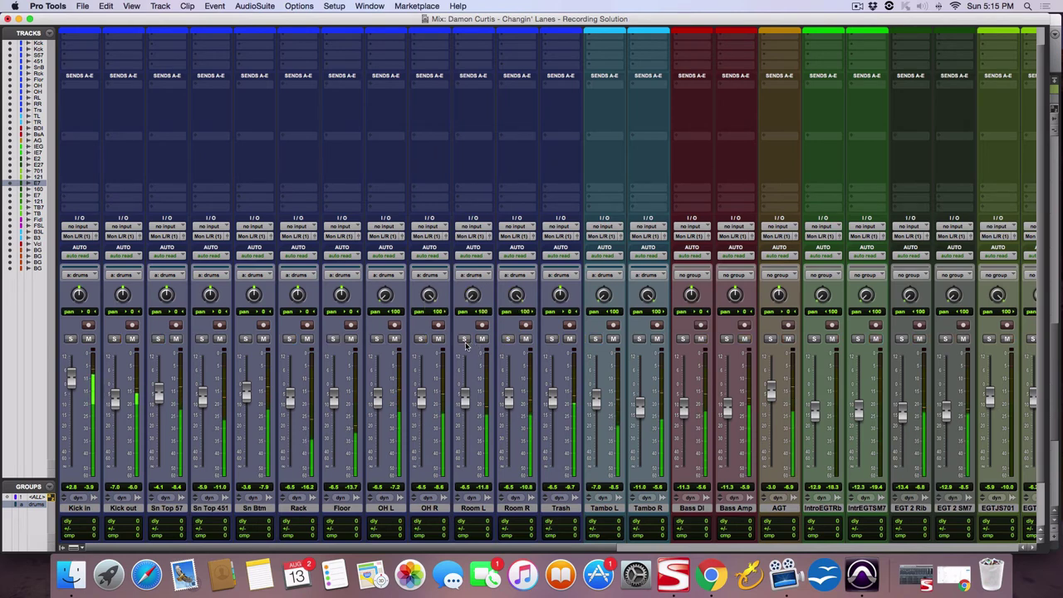
- Check the guitar and vocal channels during playback and save the session
scroll(451, 394, right, 10)
scroll(451, 393, right, 3)
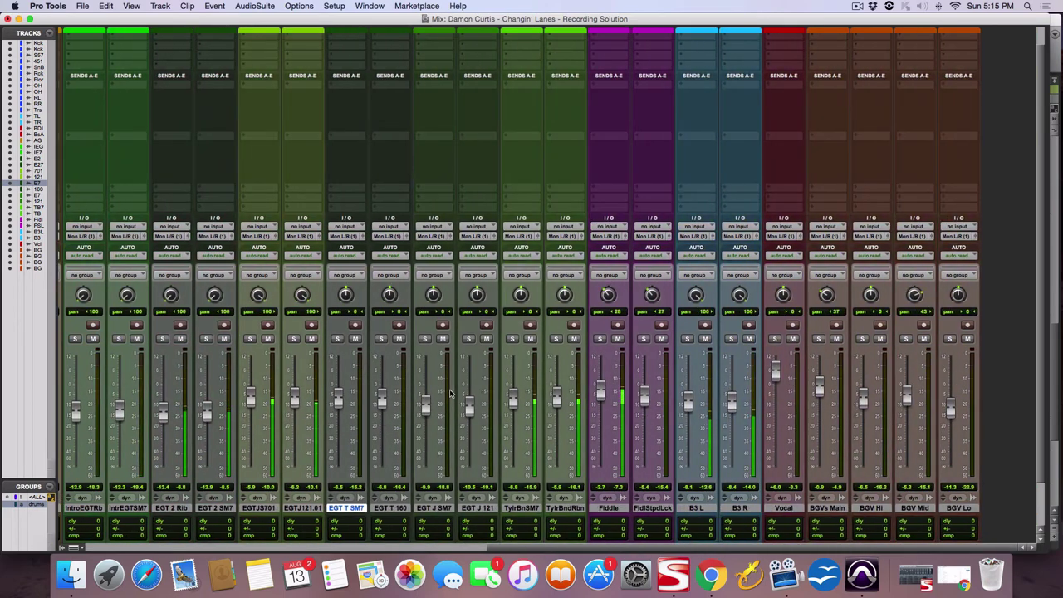
key(super+s)
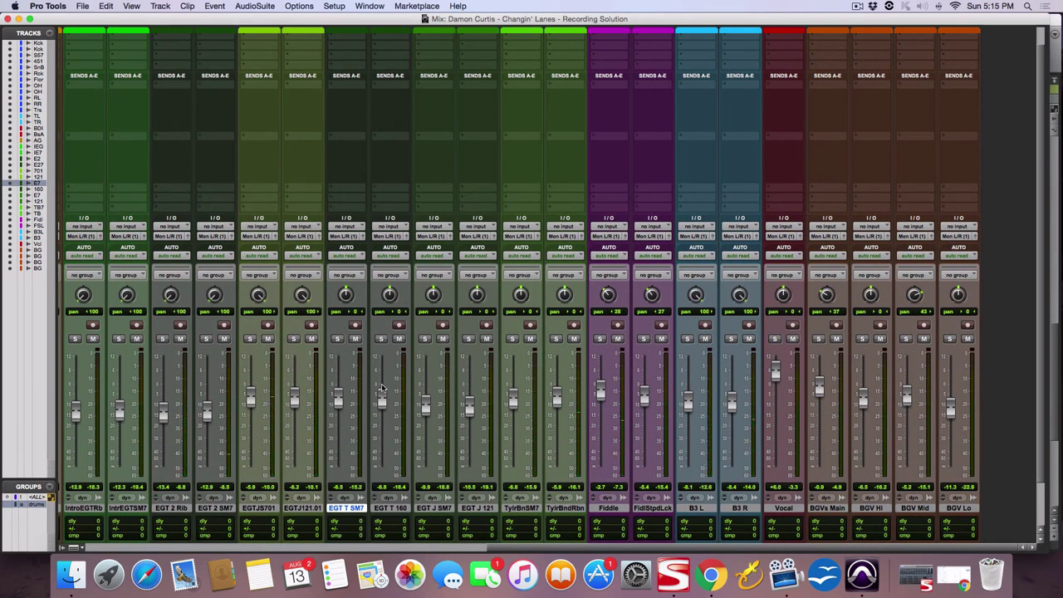
scroll(382, 387, left, 8)
scroll(382, 388, left, 5)
scroll(468, 399, right, 10)
scroll(455, 404, up, 2)
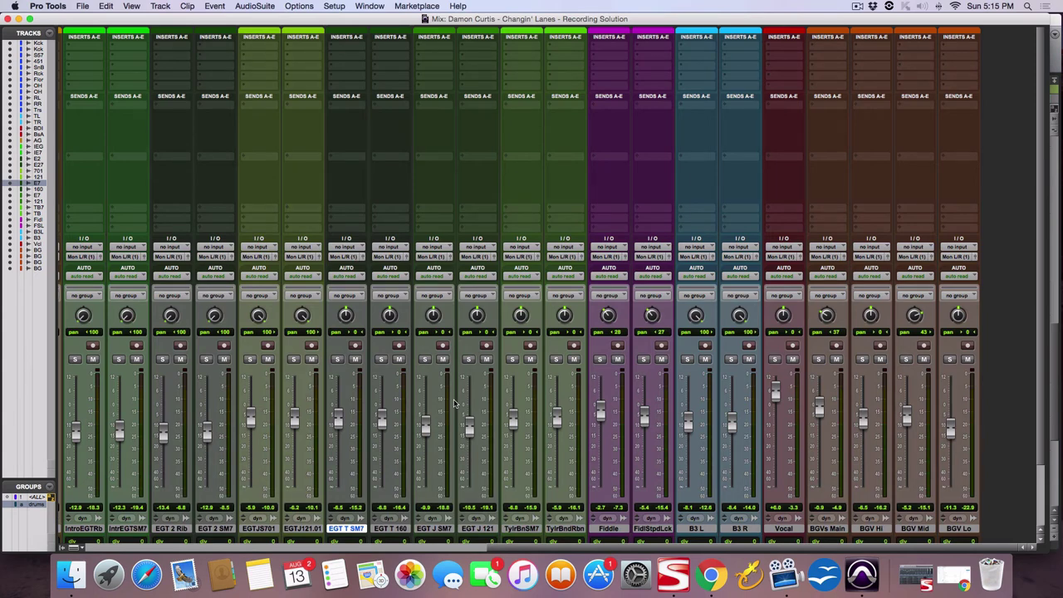
scroll(453, 423, left, 7)
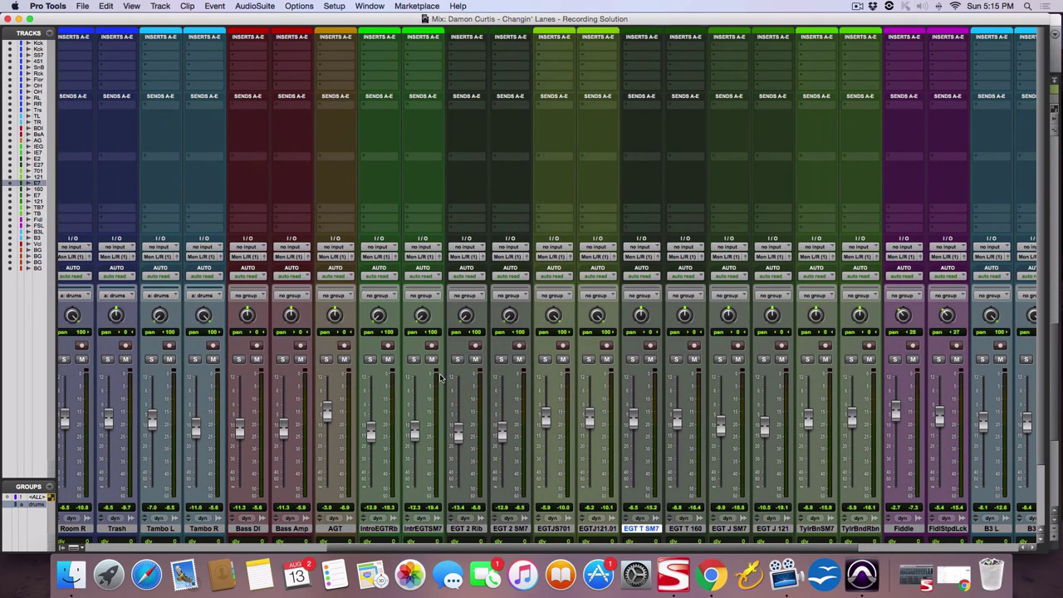
scroll(443, 378, right, 7)
- Turn on the clip gain line display for the clips in the Edit window
key(super+equal)
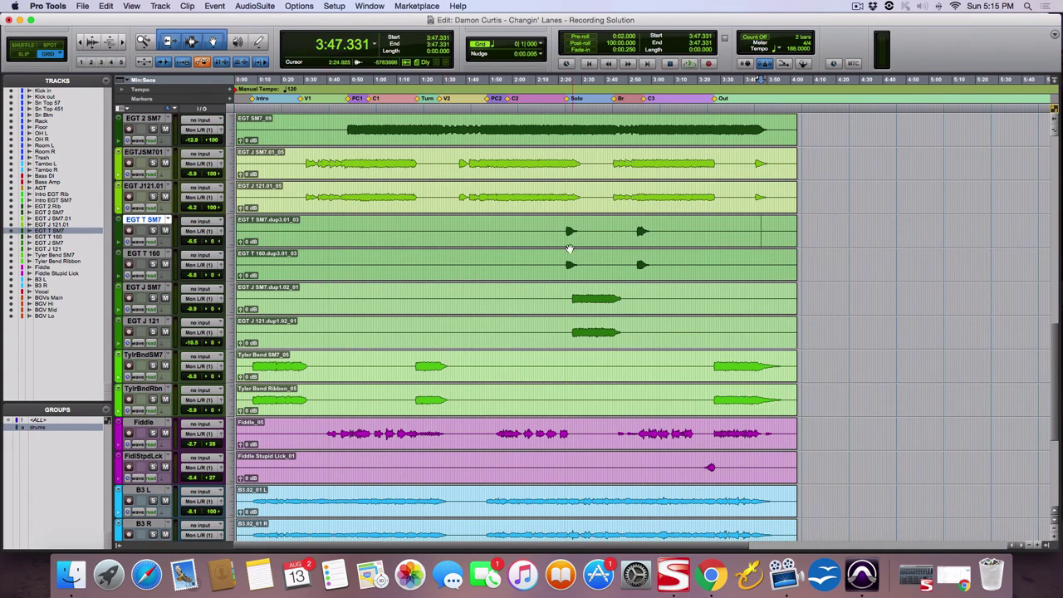
click(106, 6)
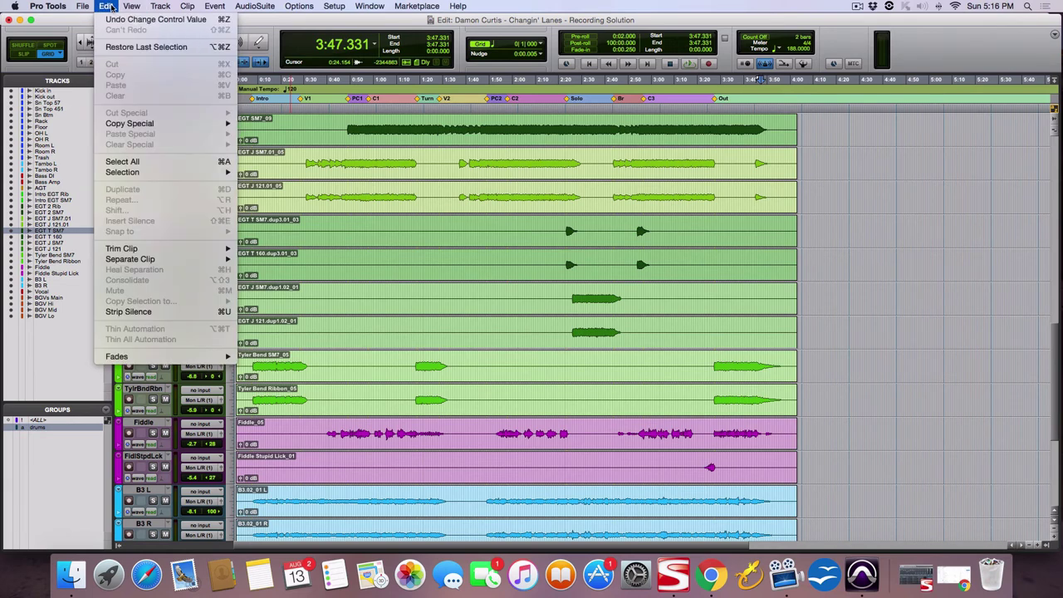
mouse_move(175, 260)
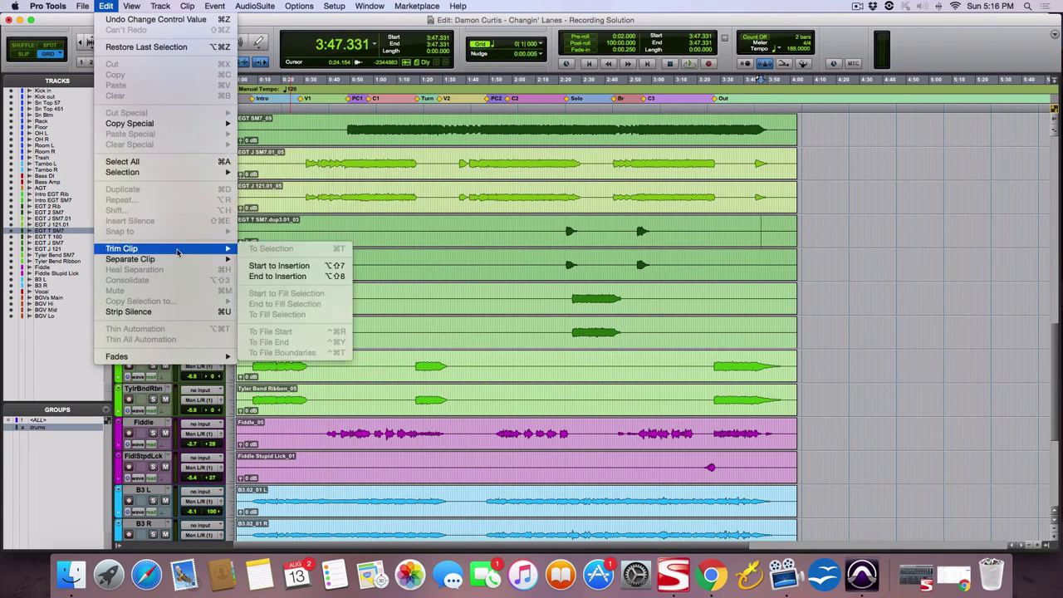
mouse_move(136, 8)
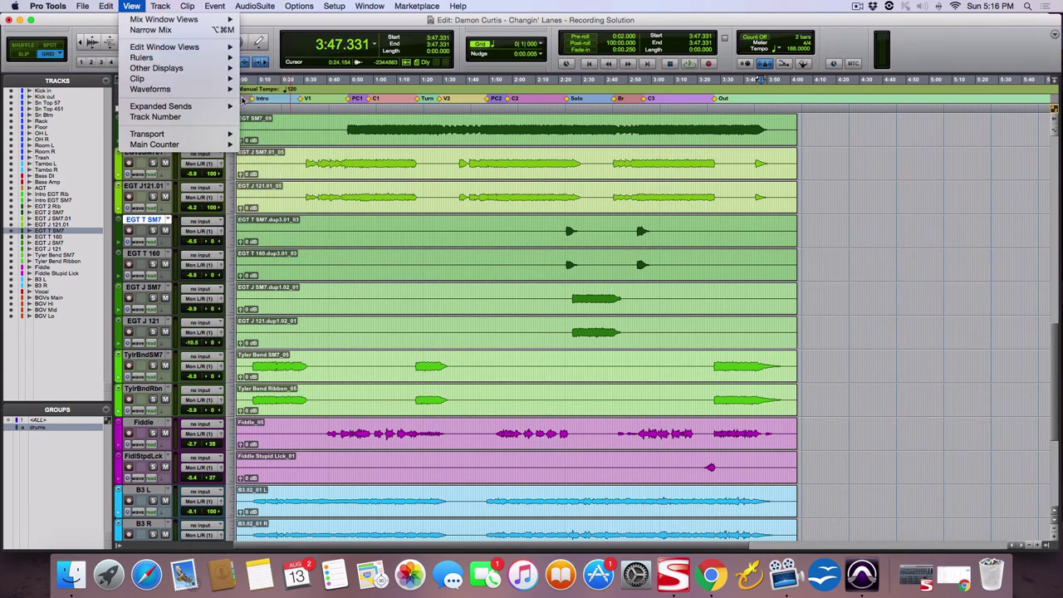
mouse_move(177, 79)
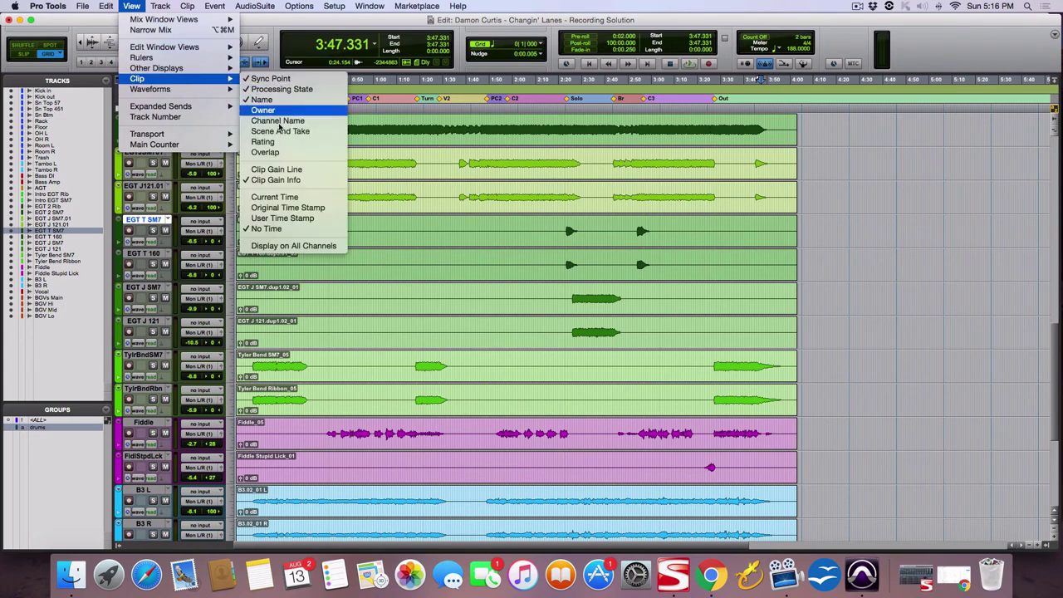
click(289, 172)
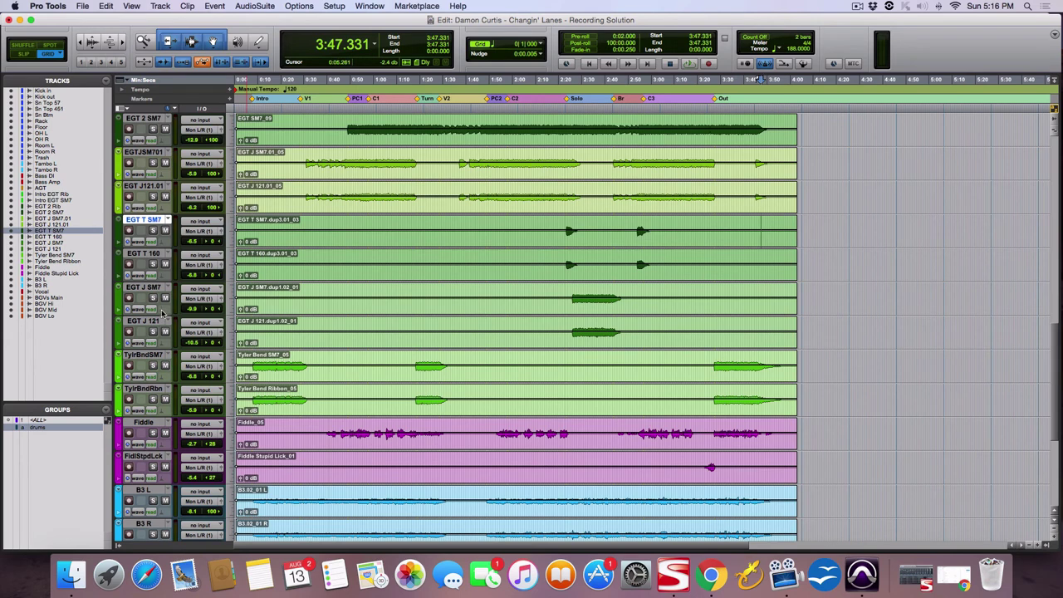
- Try a clip gain boost at the start of the solo on the enlarged EGT J SM7 track, and remove the added gain points
drag(162, 315, 166, 388)
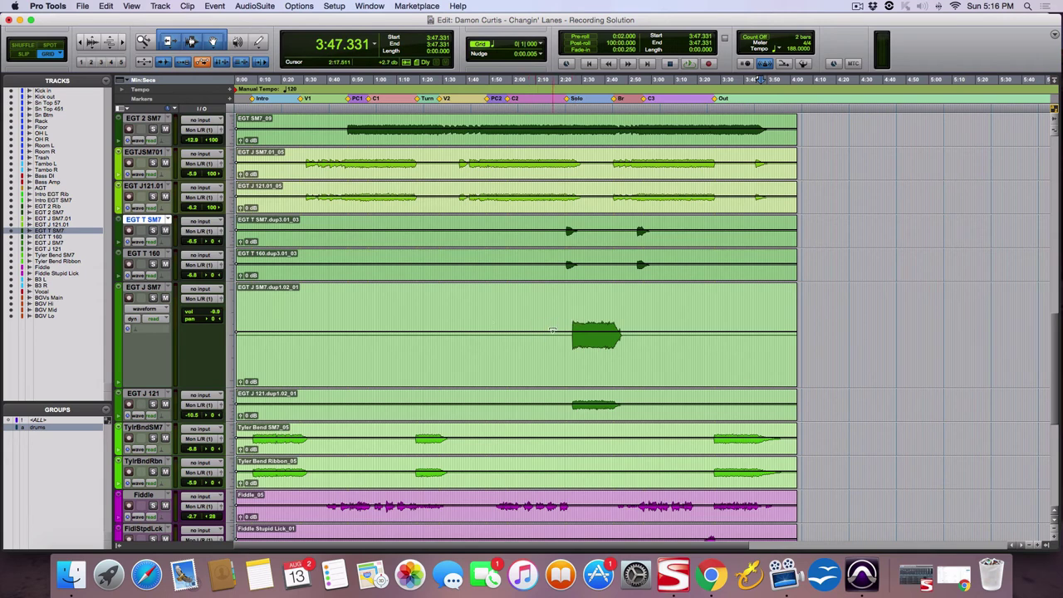
key(super+e)
drag(576, 334, 574, 329)
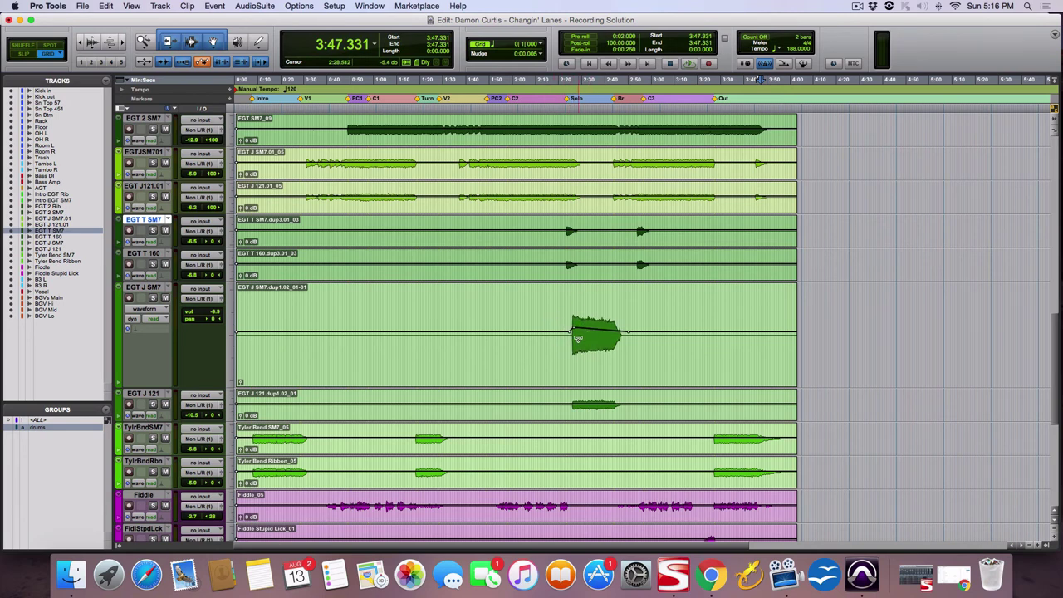
key(super+equal)
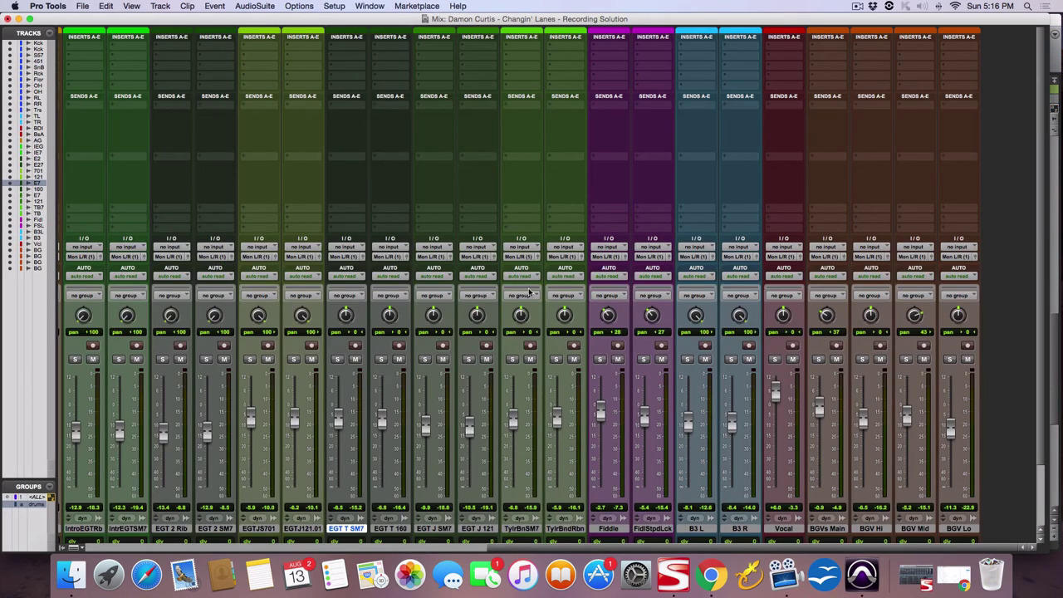
key(super+equal)
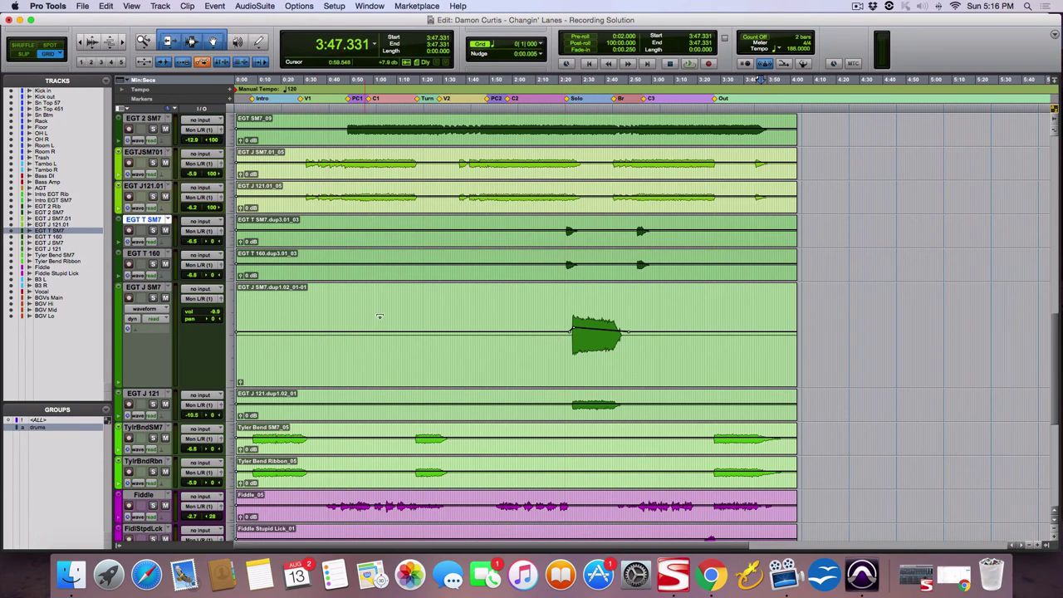
alt+click(572, 329)
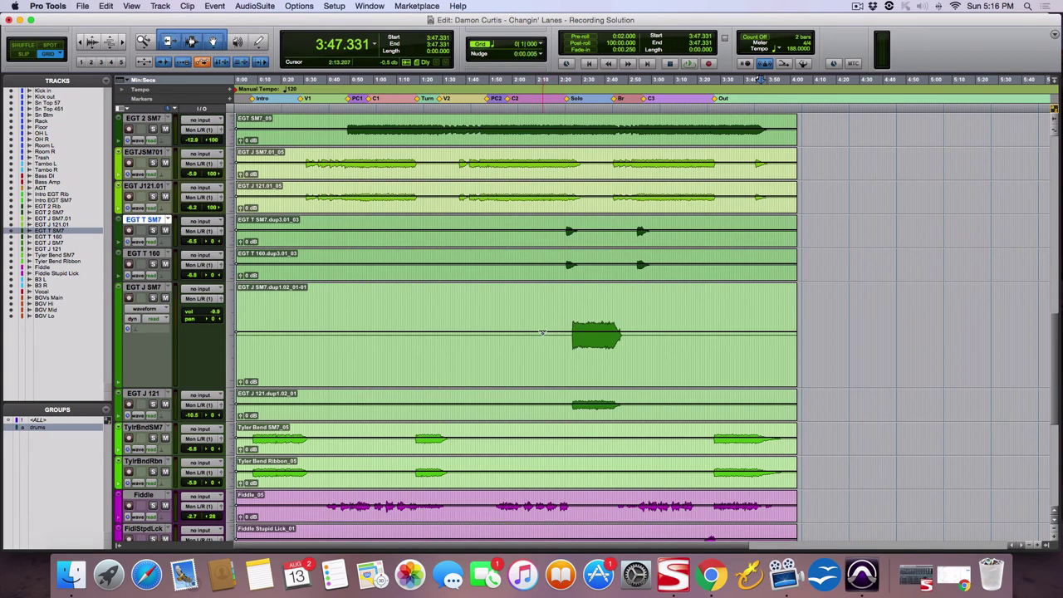
- Enlarge the Vocal track to show its waveform and clip gain line in more detail
scroll(518, 333, down, 5)
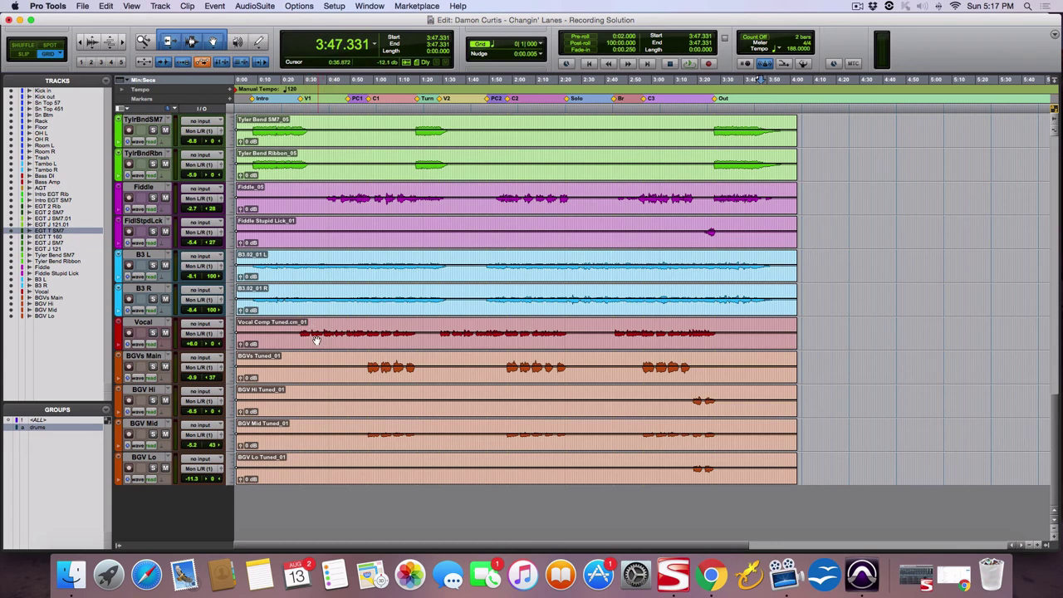
drag(177, 350, 177, 413)
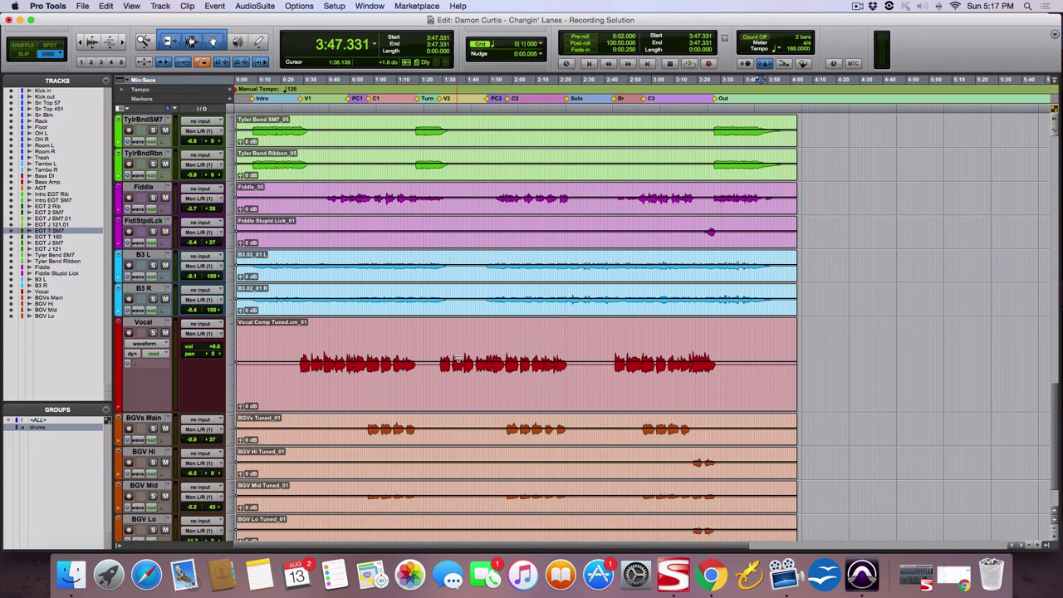
scroll(457, 358, up, 2)
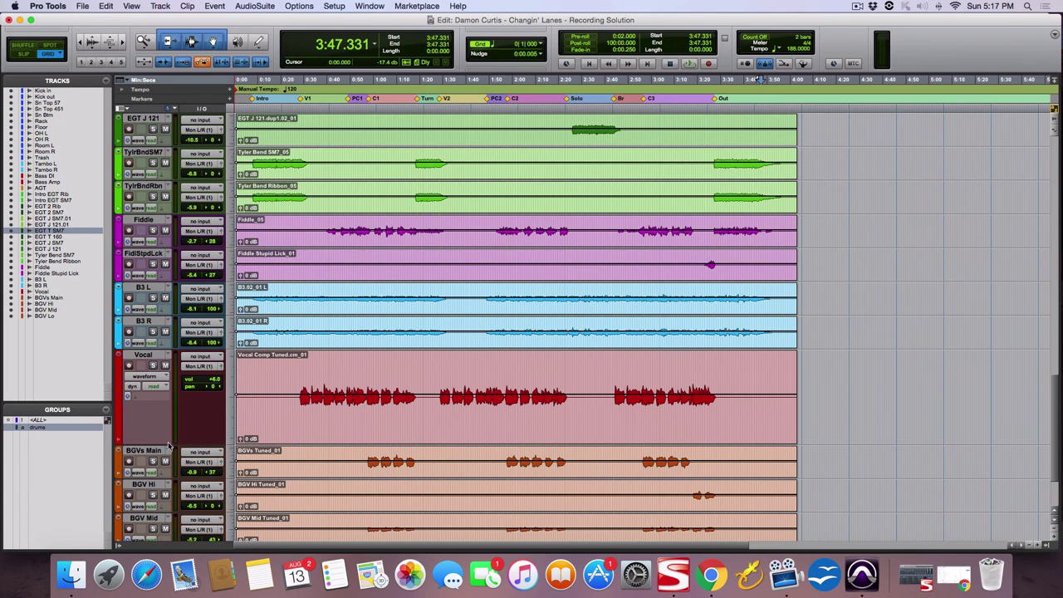
drag(169, 446, 166, 431)
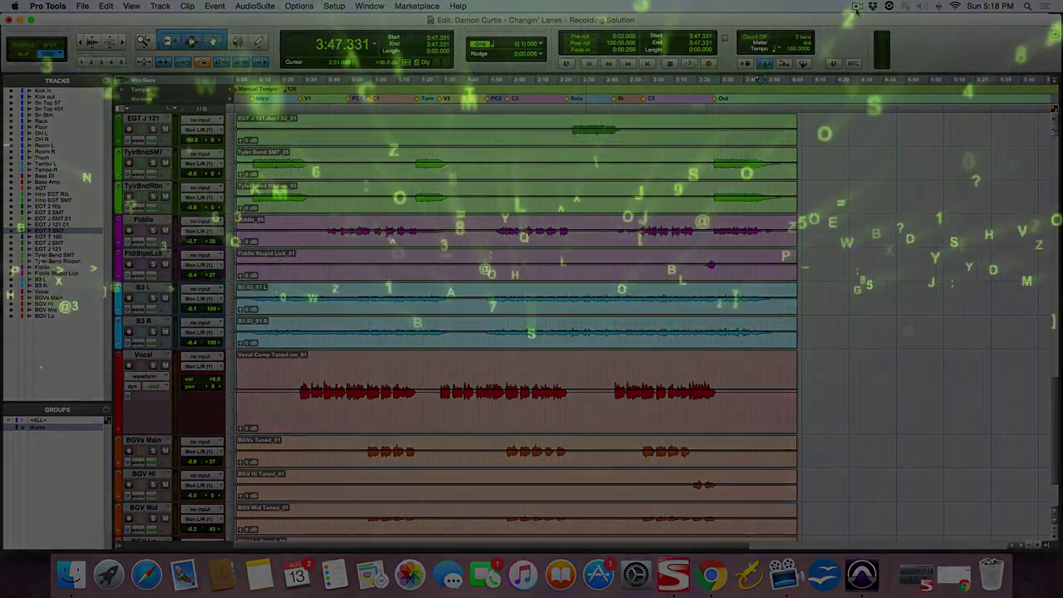
click(857, 7)
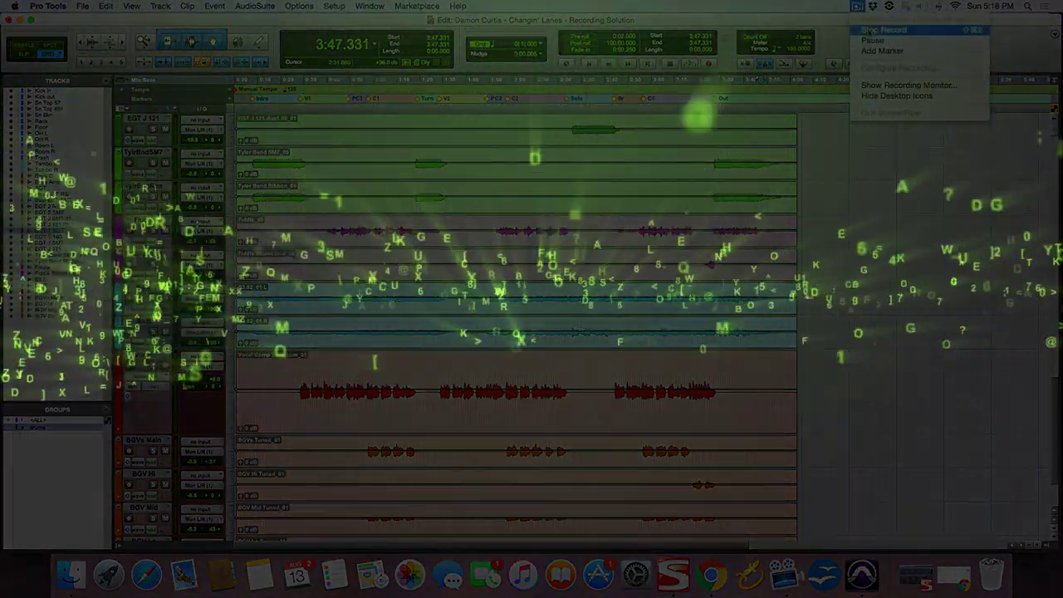